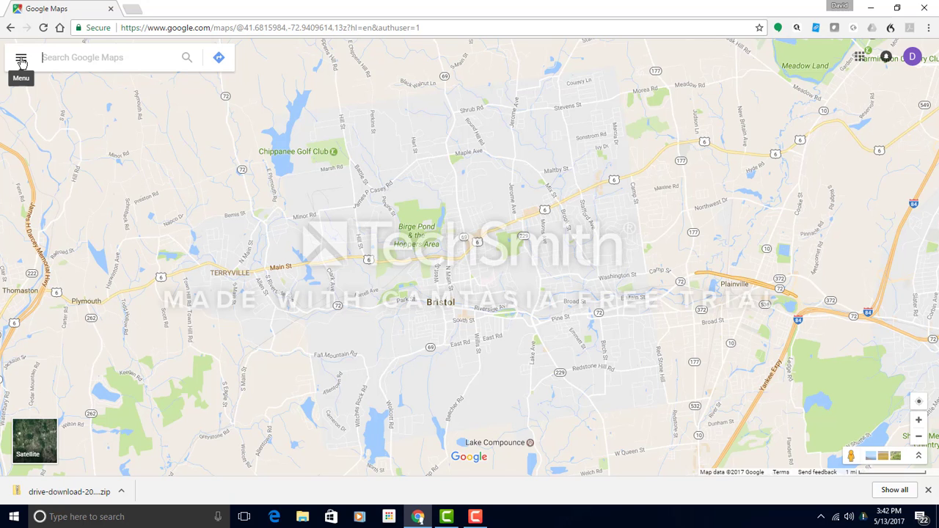
Create a new untitled custom map from the Maps list under Your places.
{"action": "left_click", "coordinate": [21, 61]}
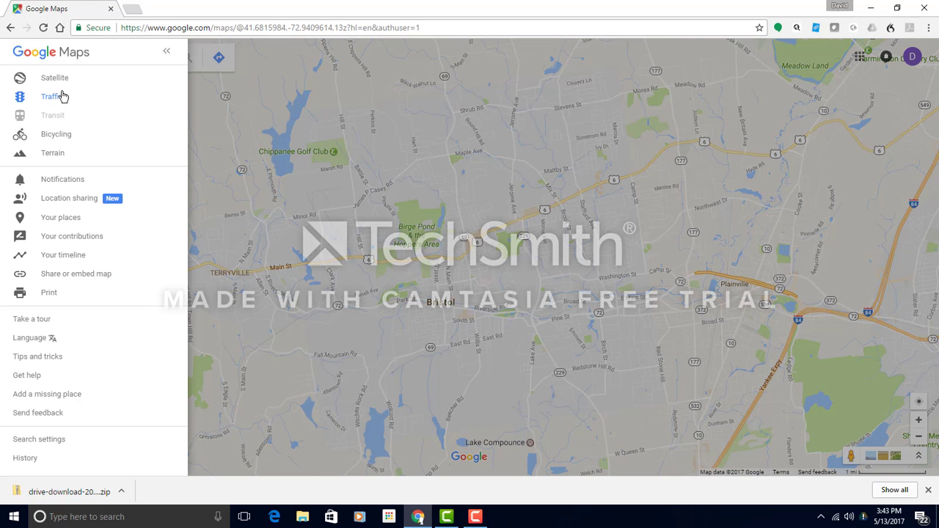
{"action": "left_click", "coordinate": [61, 219]}
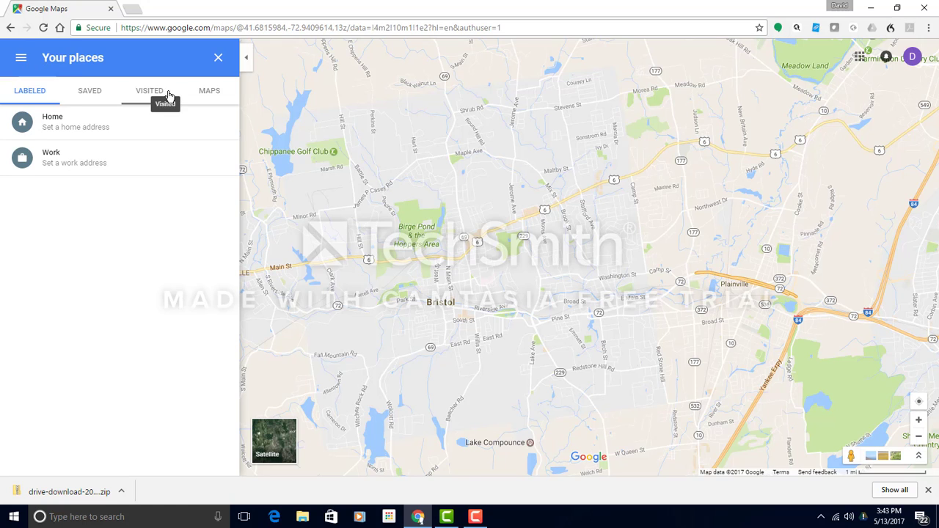
{"action": "left_click", "coordinate": [206, 93]}
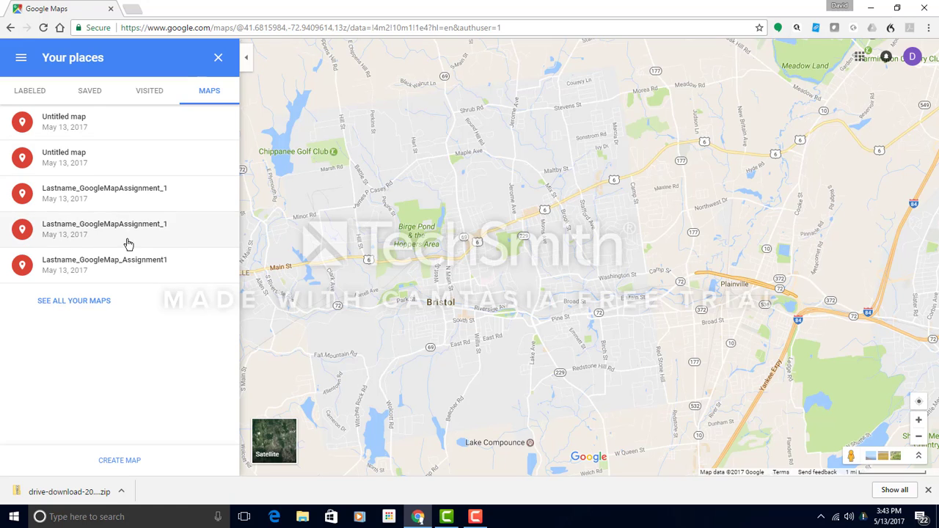
{"action": "left_click", "coordinate": [122, 463]}
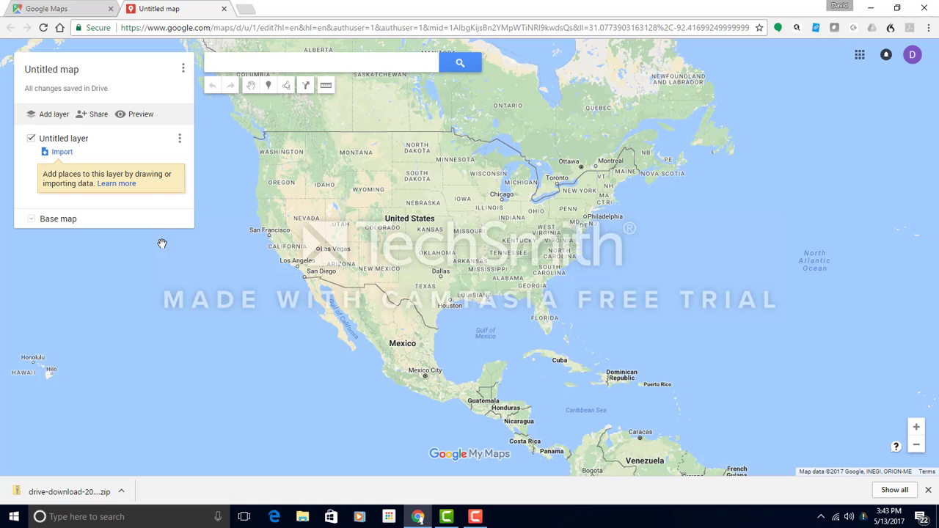
Title the map Lastname_GoogleMapAssignment_1 and paste in the assignment description.
{"action": "left_click", "coordinate": [58, 70]}
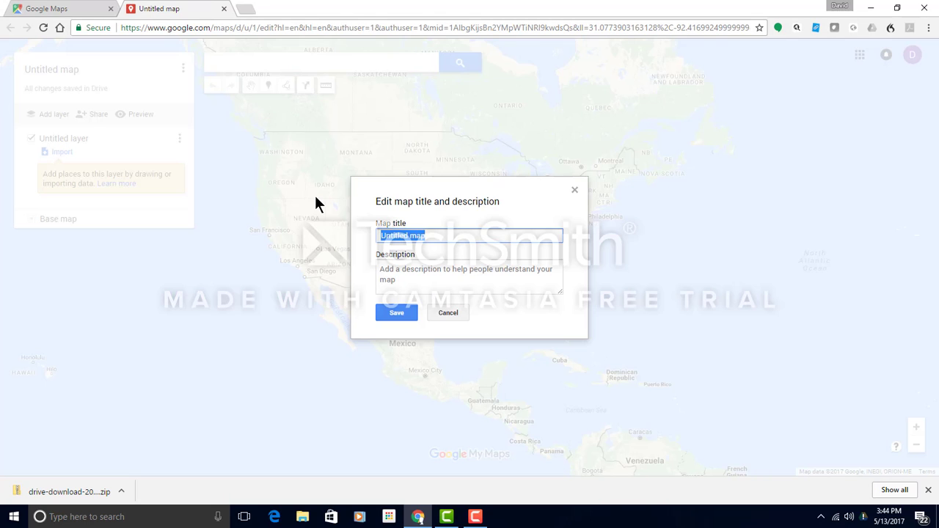
{"action": "type", "text": "Lastnam"}
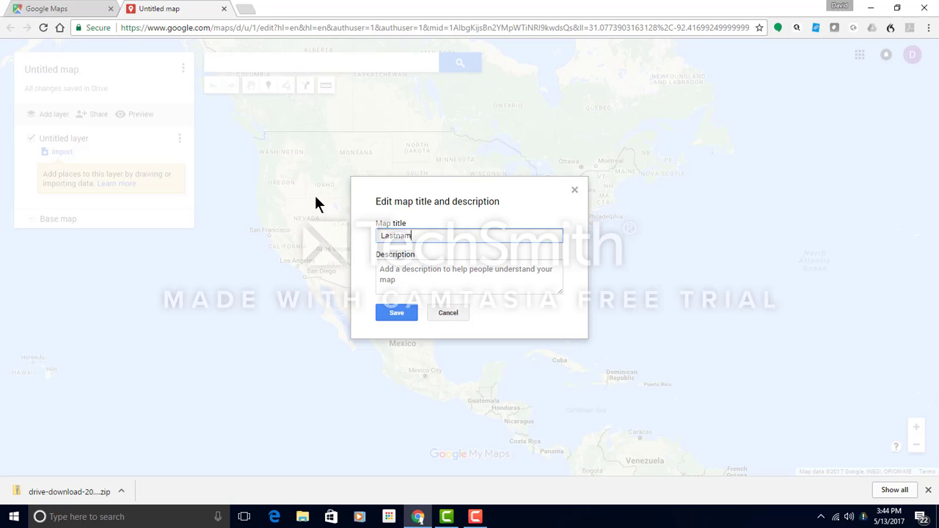
{"action": "type", "text": "e_GoogleMapAssignment"}
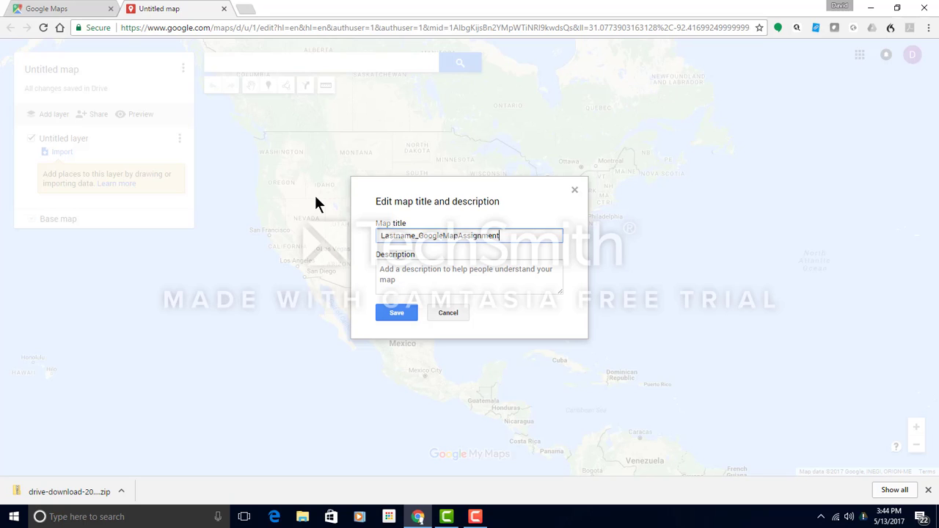
{"action": "type", "text": "_1"}
{"action": "left_click", "coordinate": [405, 273]}
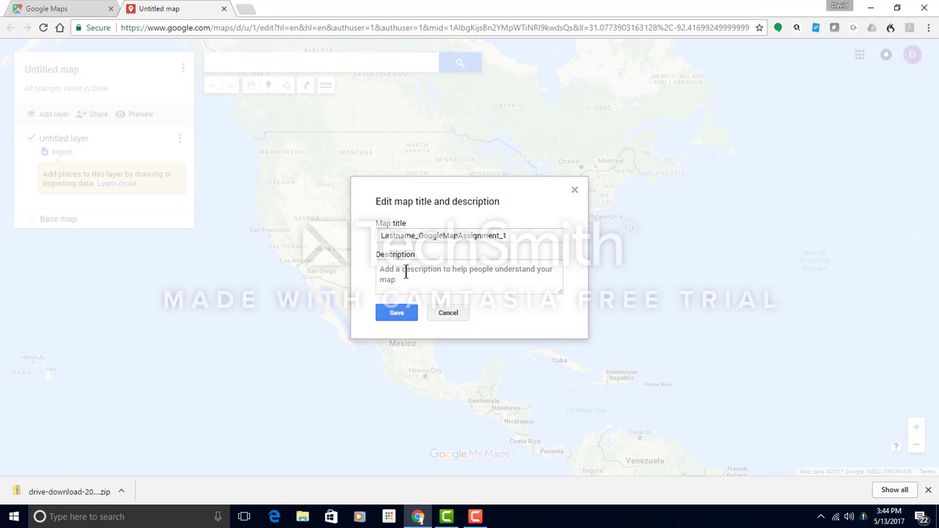
{"action": "type", "text": "This map is an assignment from my journalism class. In it, I will include the five schools from my town, along with the BOE, and a walking route from the high school to the BOE"}
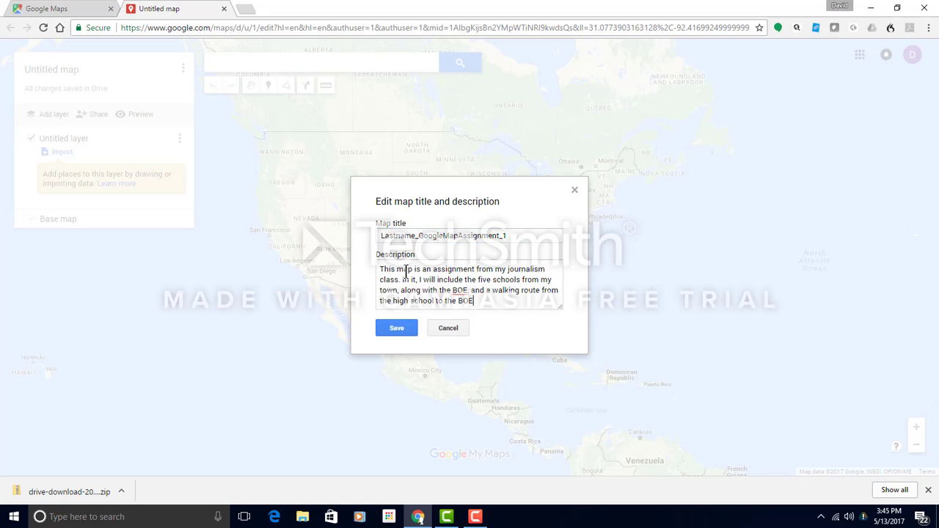
{"action": "left_click", "coordinate": [396, 328]}
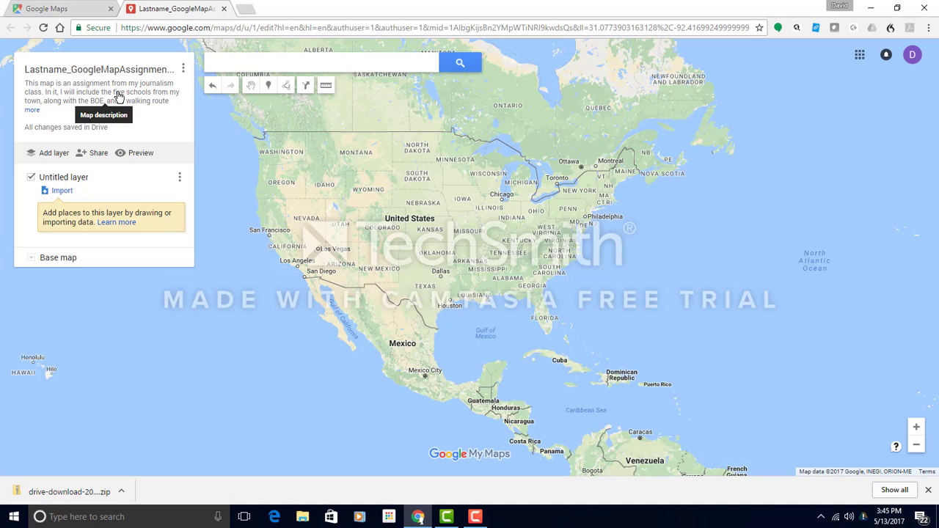
Search 'Rocky Hill High' and add Rocky Hill High School to the untitled layer.
{"action": "left_click", "coordinate": [218, 64]}
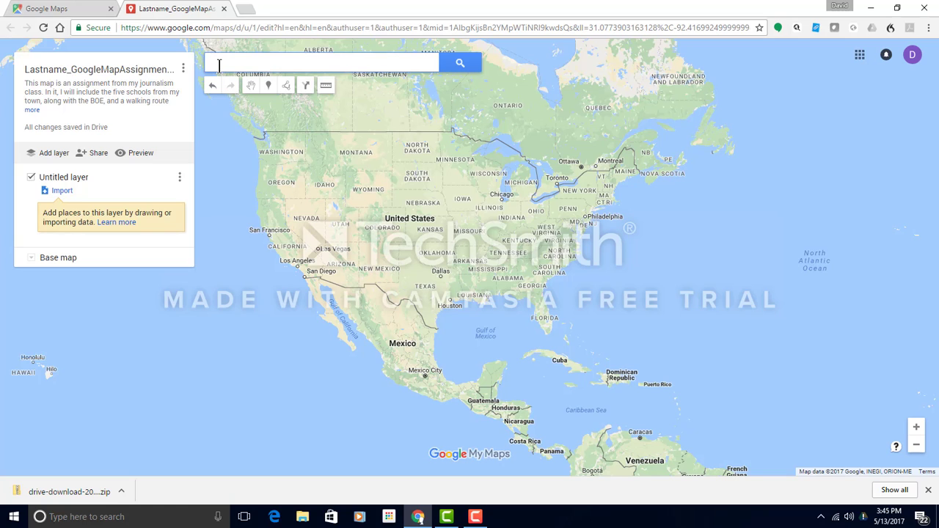
{"action": "type", "text": "Rocky"}
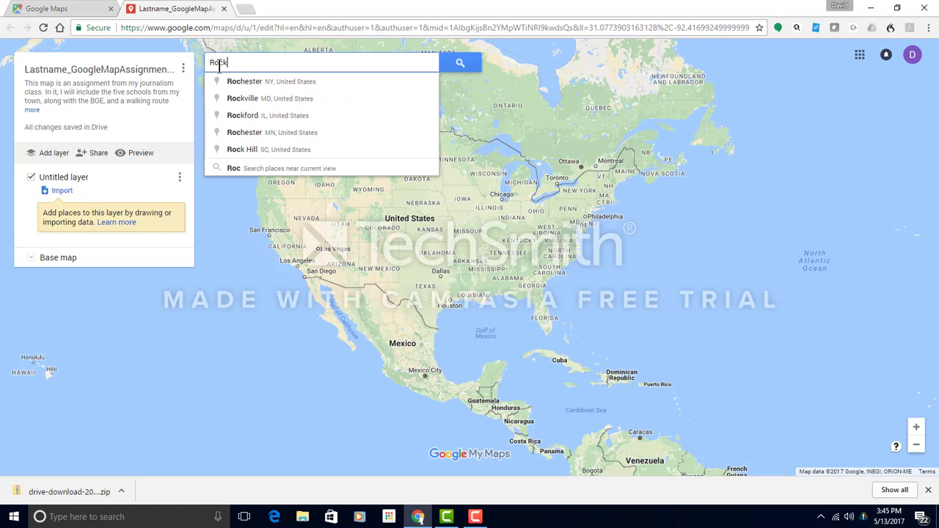
{"action": "key", "text": "BackSpace"}
{"action": "key", "text": "BackSpace"}
{"action": "key", "text": "BackSpace"}
{"action": "type", "text": "cky"}
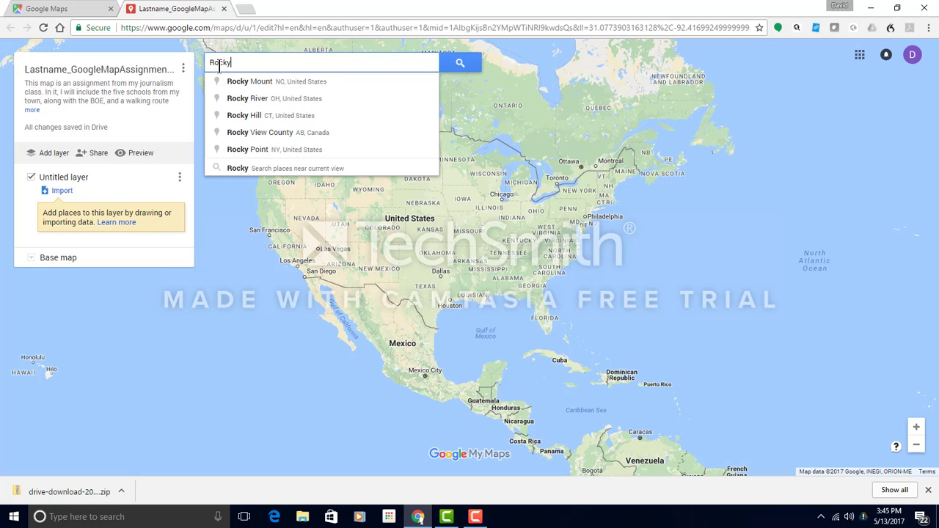
{"action": "type", "text": " Hill High"}
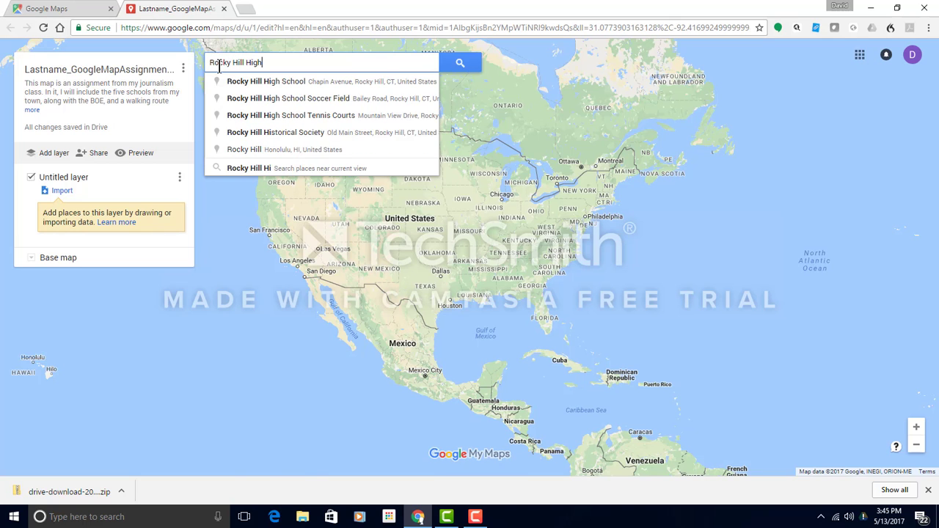
{"action": "key", "text": "Return"}
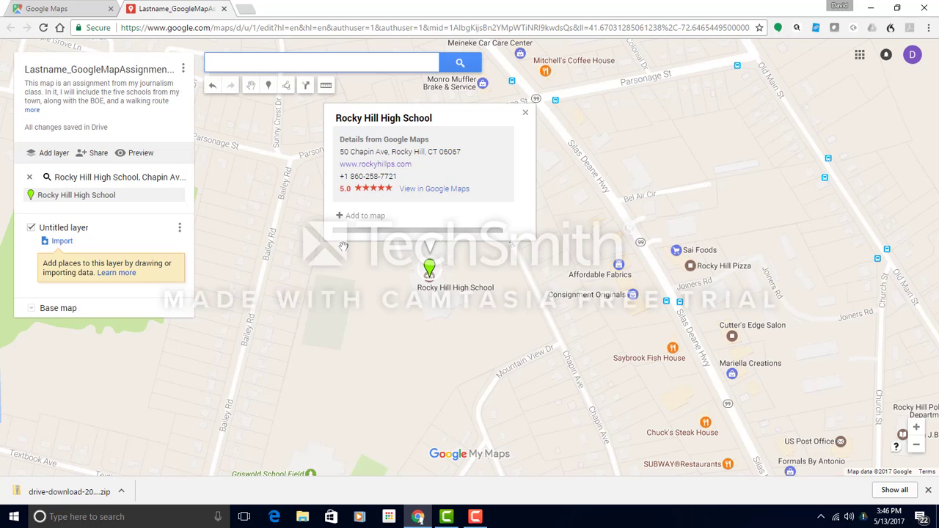
{"action": "left_click", "coordinate": [346, 215]}
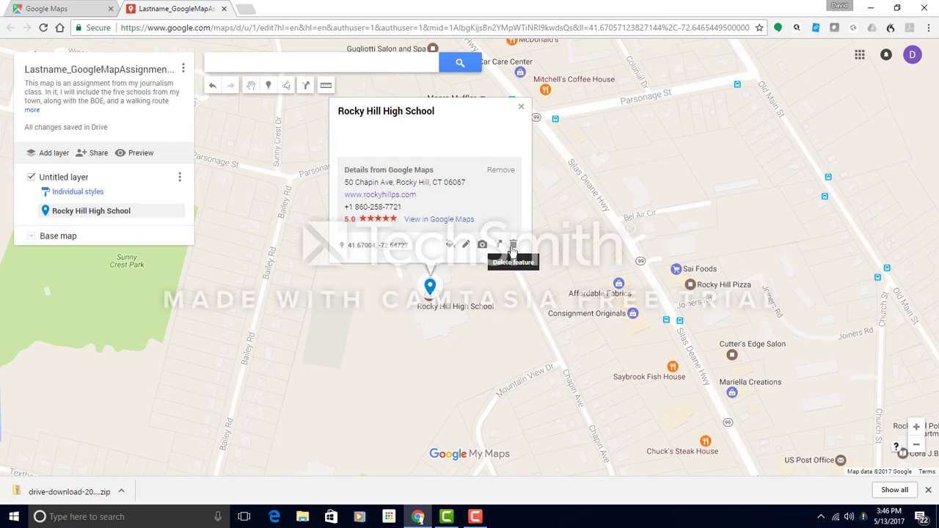
Style the Rocky Hill High School marker dark blue with a school icon from Places.
{"action": "left_click", "coordinate": [449, 247]}
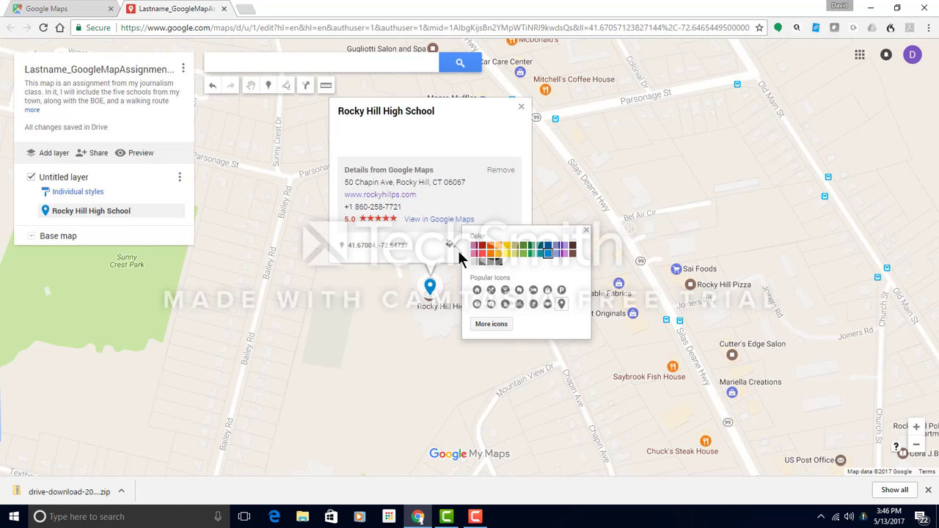
{"action": "left_click", "coordinate": [558, 246]}
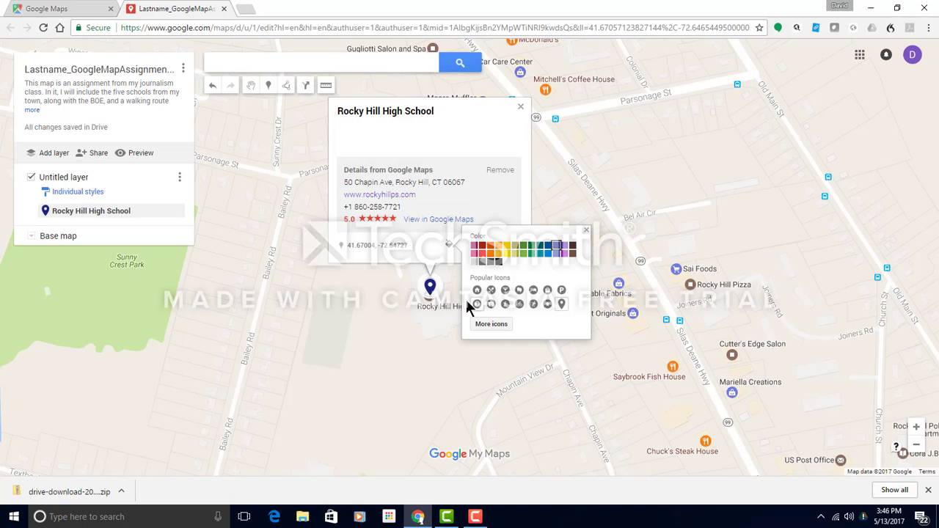
{"action": "left_click", "coordinate": [490, 325]}
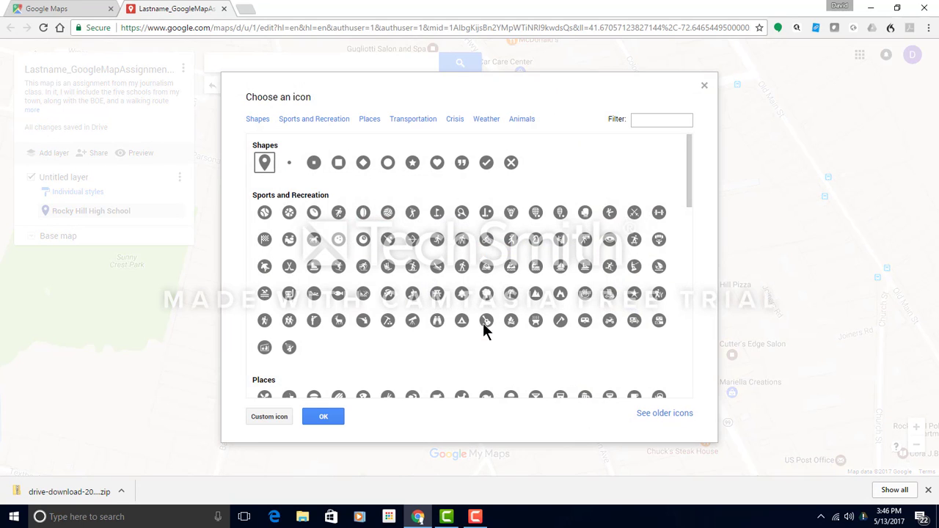
{"action": "left_click", "coordinate": [369, 119]}
{"action": "scroll", "coordinate": [411, 337], "scroll_direction": "down", "scroll_amount": 3}
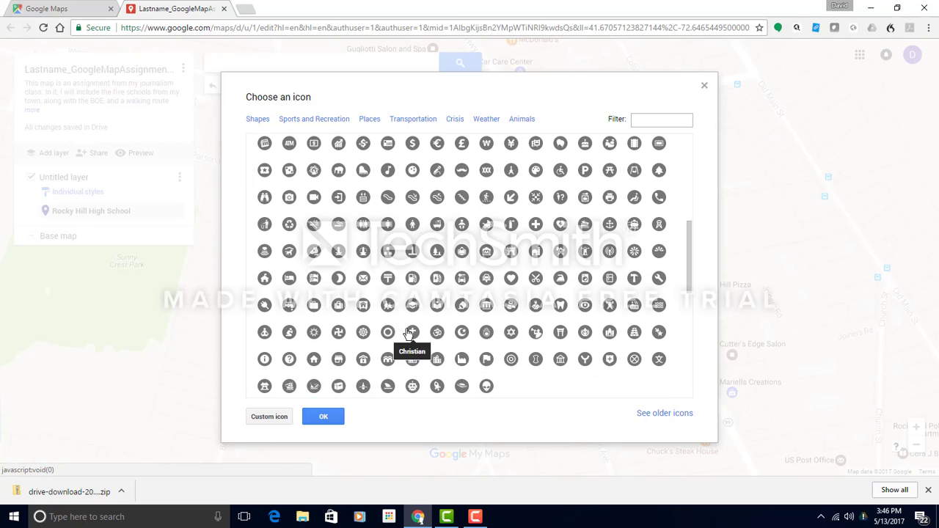
{"action": "scroll", "coordinate": [408, 335], "scroll_direction": "up", "scroll_amount": 1}
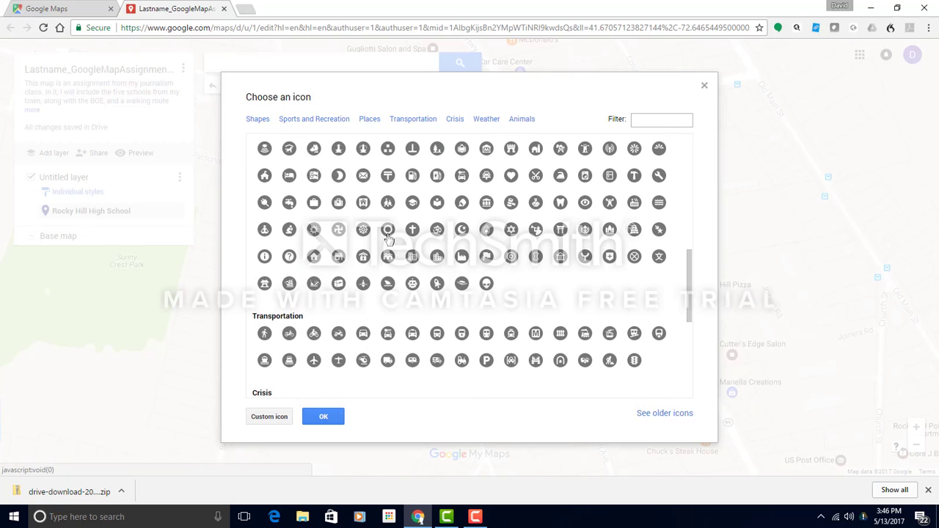
{"action": "left_click", "coordinate": [387, 203]}
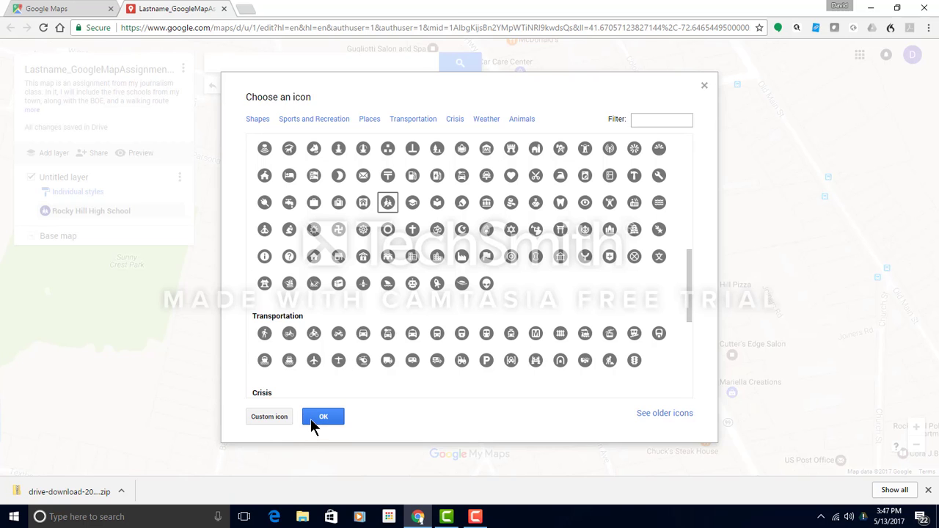
{"action": "left_click", "coordinate": [313, 419]}
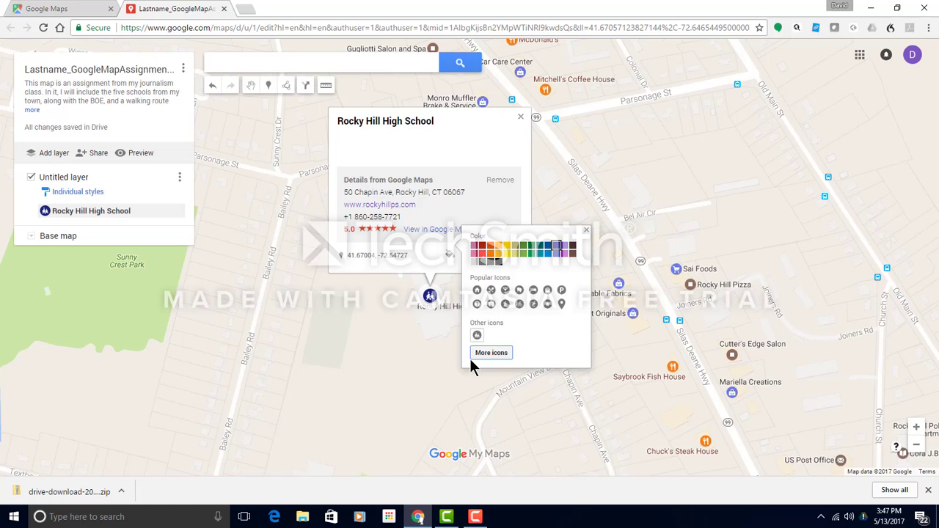
Attach RHHS.JPG from the Drive folder TeachMM--Final Project to the high school placemark.
{"action": "left_click", "coordinate": [424, 273]}
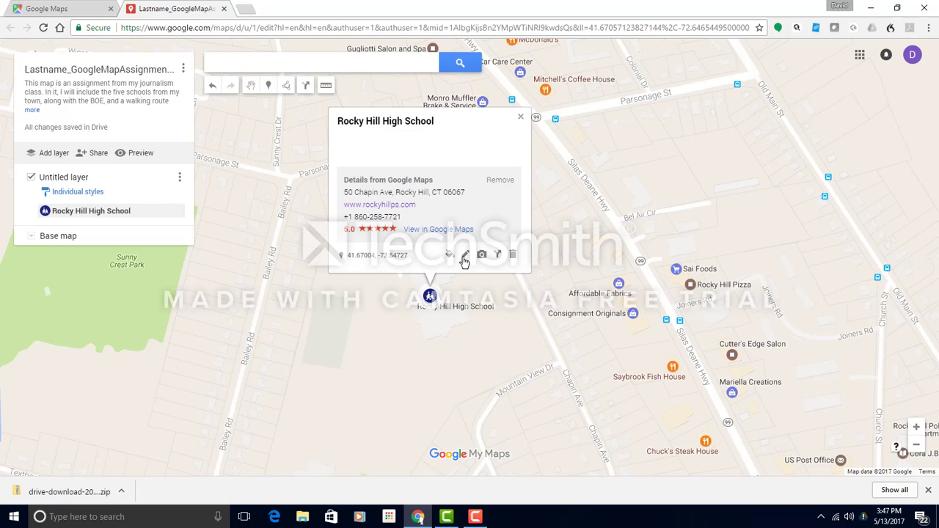
{"action": "left_click", "coordinate": [481, 254]}
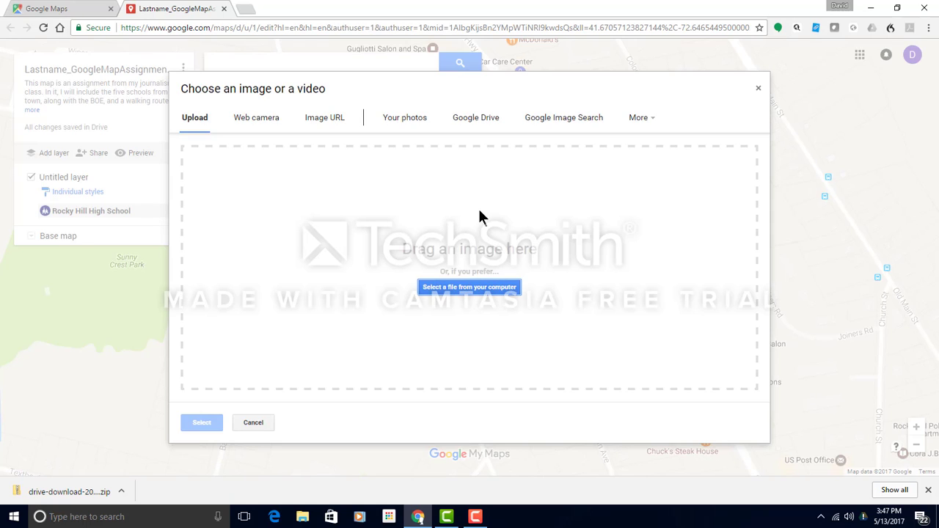
{"action": "left_click", "coordinate": [475, 119]}
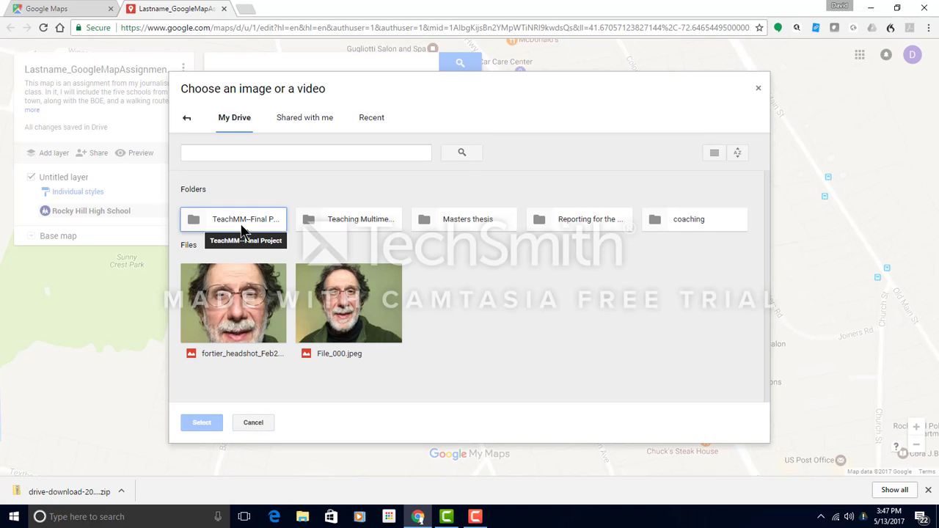
{"action": "double_click", "coordinate": [245, 219]}
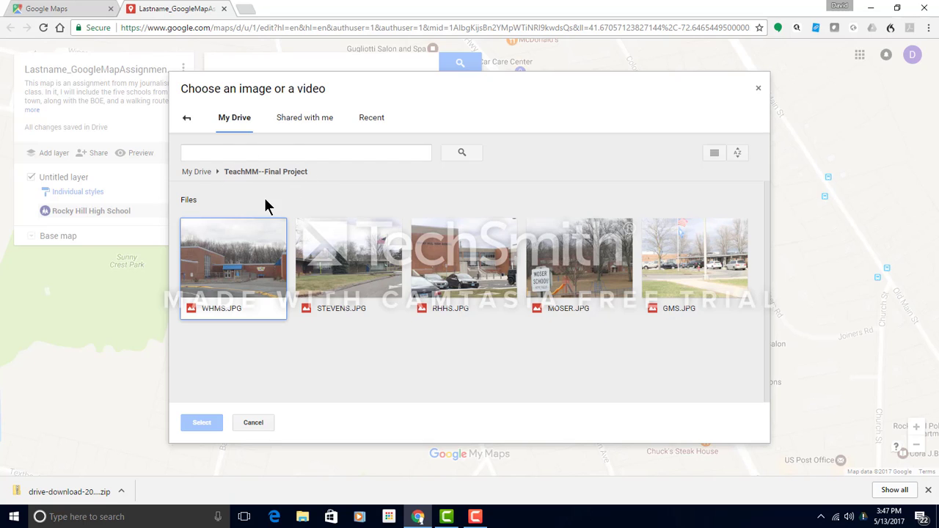
{"action": "left_click", "coordinate": [452, 277]}
{"action": "left_click", "coordinate": [219, 423]}
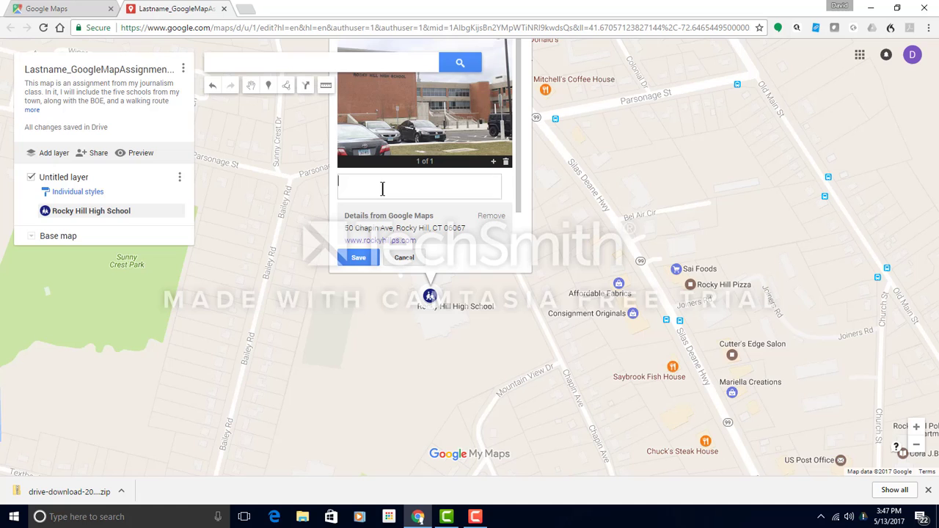
Save a description telling readers to use the 5W's and h structure for briefs and leads.
{"action": "type", "text": "Des"}
{"action": "type", "text": "cripton"}
{"action": "type", "text": "ion"}
{"action": "type", "text": ". Something ne"}
{"action": "type", "text": "ws wor"}
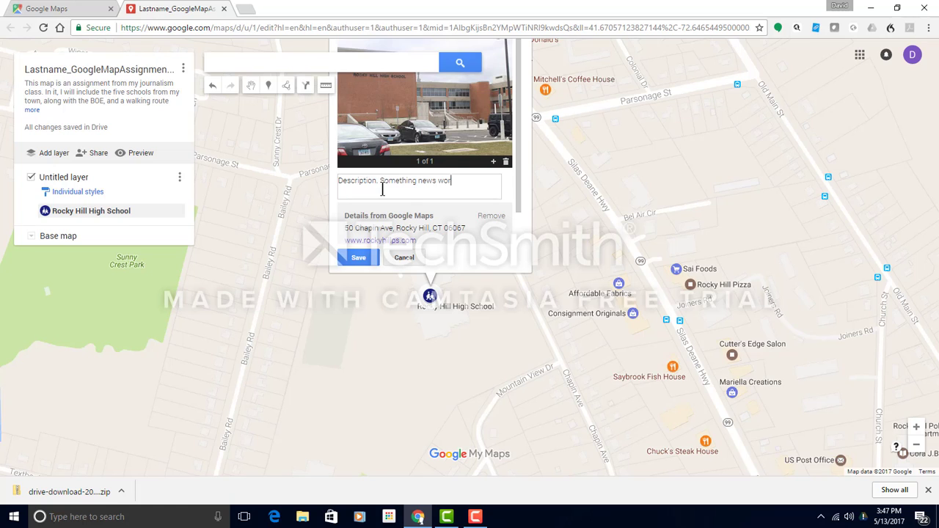
{"action": "type", "text": "k"}
{"action": "key", "text": "BackSpace"}
{"action": "type", "text": "thy. Use the 5W's and h structu"}
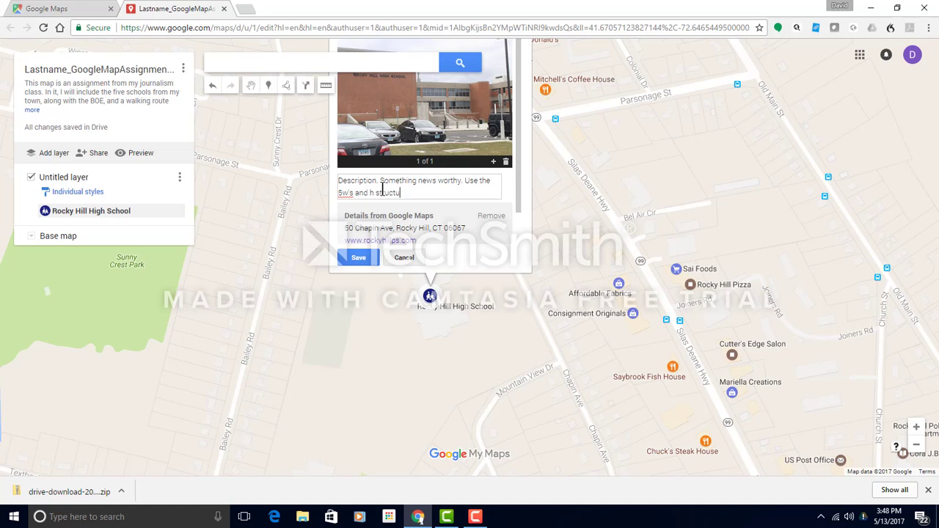
{"action": "type", "text": "re for"}
{"action": "key", "text": "BackSpace"}
{"action": "key", "text": "BackSpace"}
{"action": "type", "text": "thta we use for briefs, leads"}
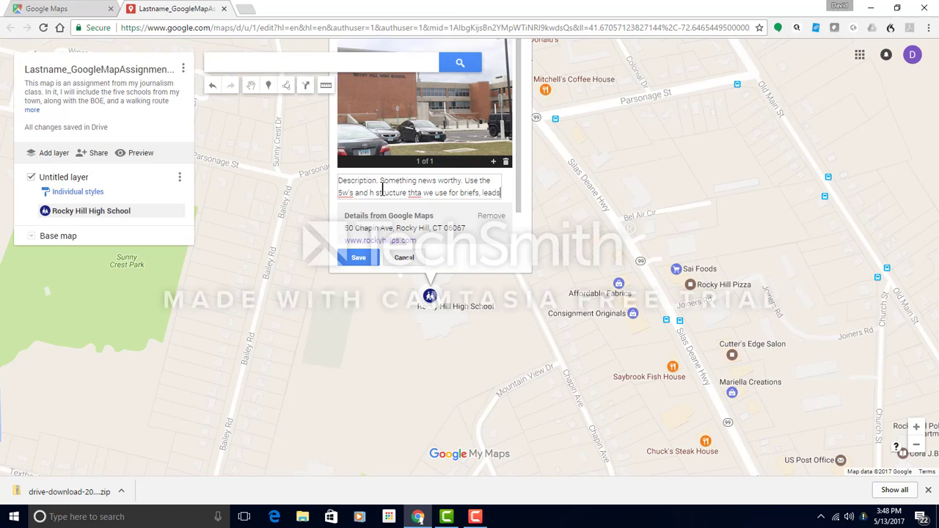
{"action": "type", "text": "."}
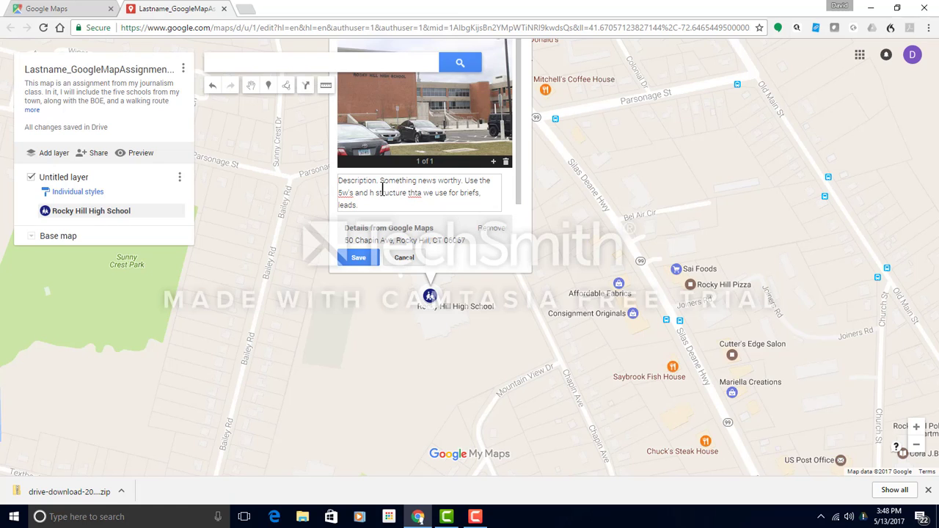
{"action": "left_click", "coordinate": [363, 257]}
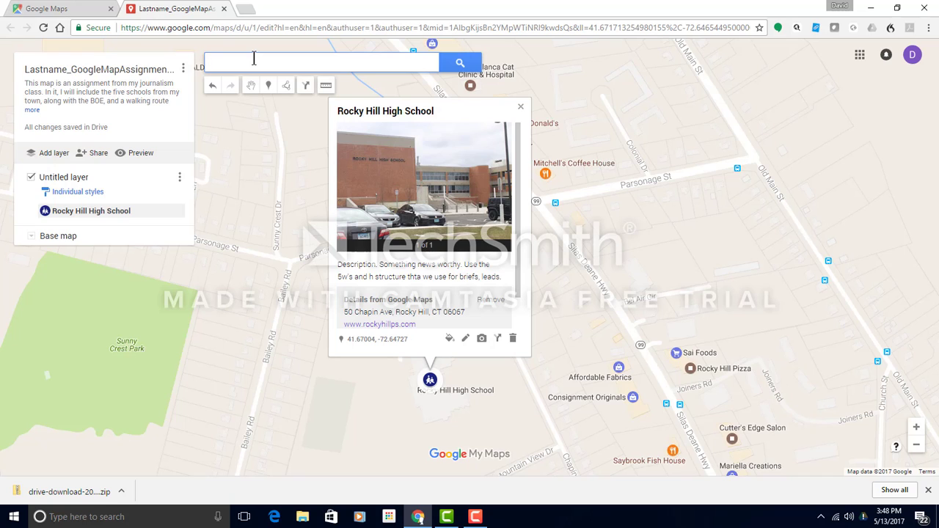
Search 'steven' and add Myrtle H Stevens Elementary, 322 Orchard St, to the map.
{"action": "type", "text": "steven"}
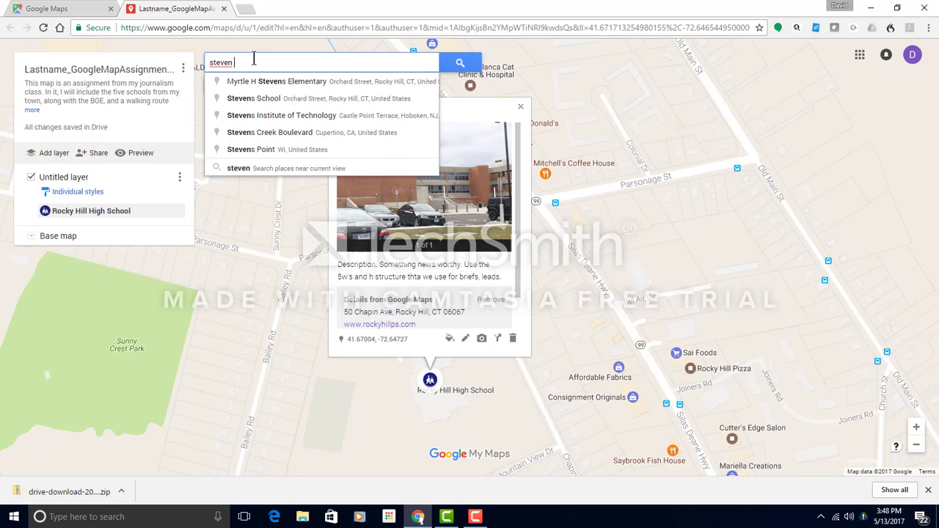
{"action": "left_click", "coordinate": [297, 81]}
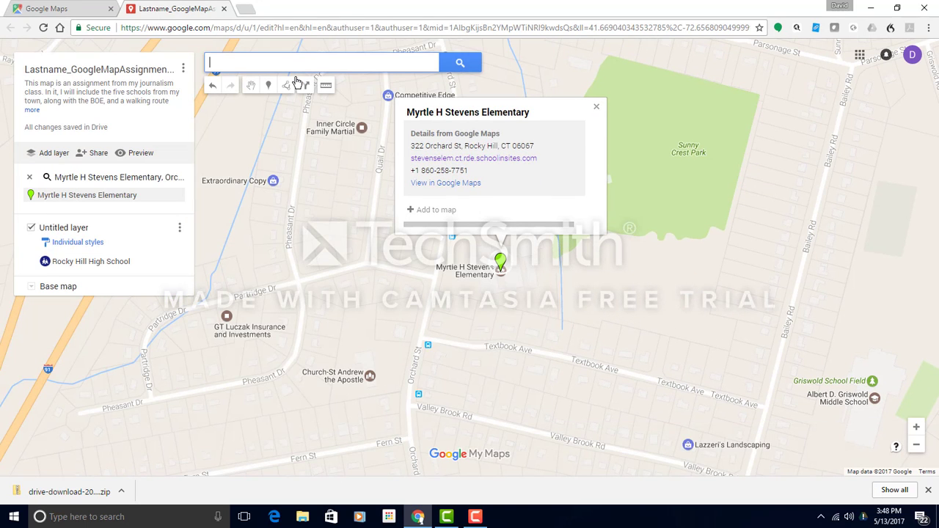
{"action": "left_click", "coordinate": [503, 269]}
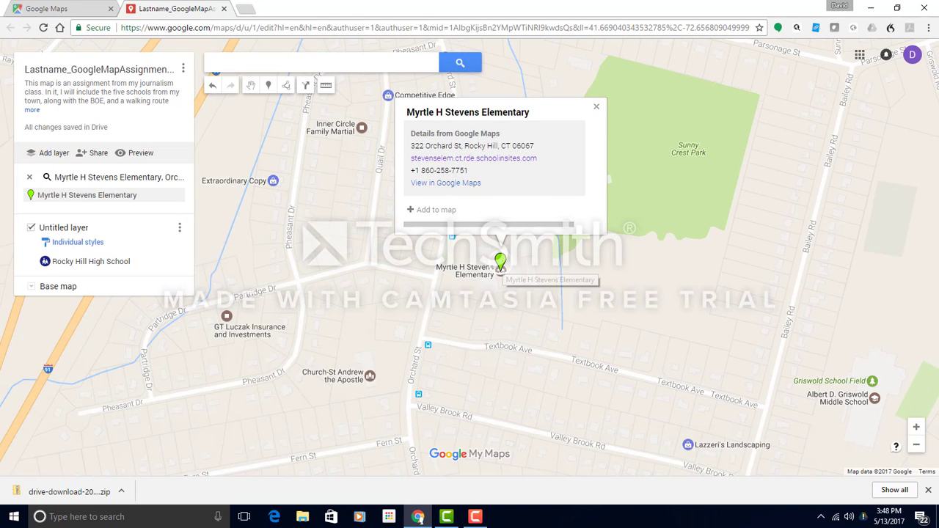
{"action": "left_click", "coordinate": [449, 211]}
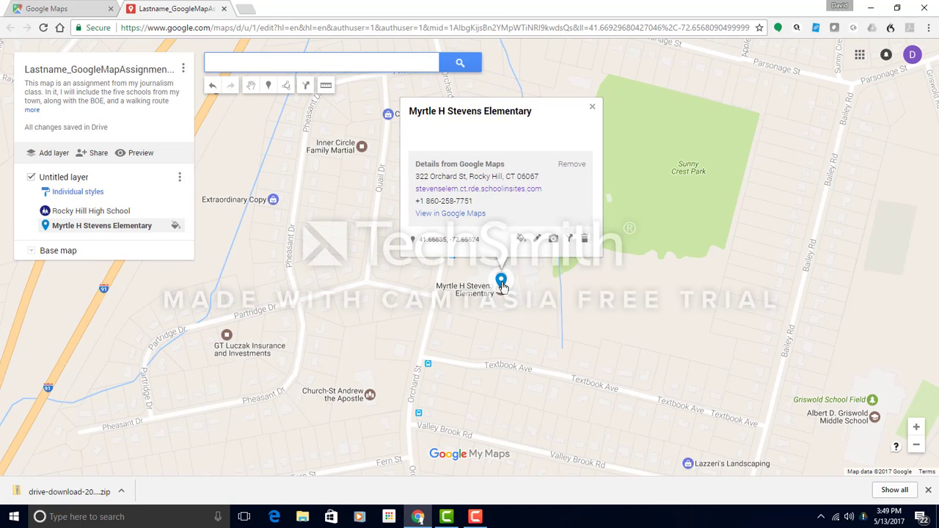
Style the Myrtle H Stevens Elementary marker crimson with a school icon.
{"action": "left_click", "coordinate": [521, 238]}
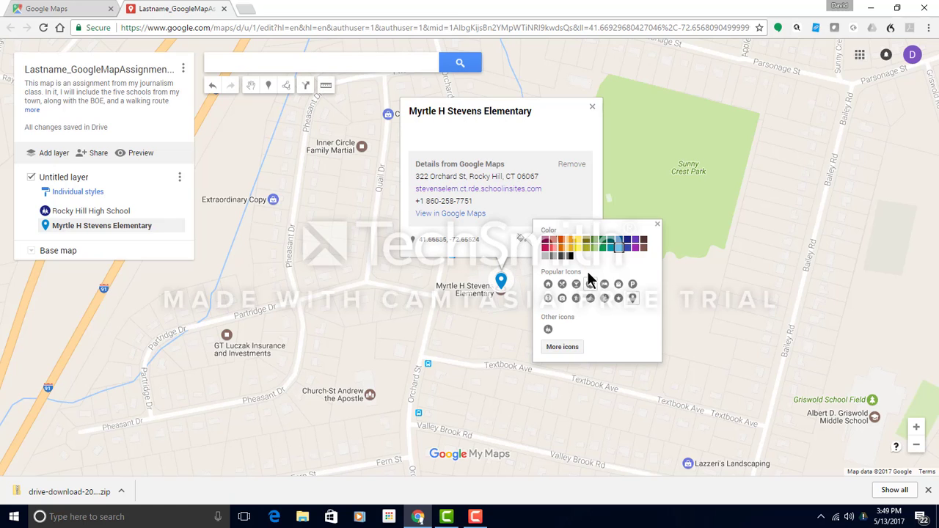
{"action": "left_click", "coordinate": [545, 240]}
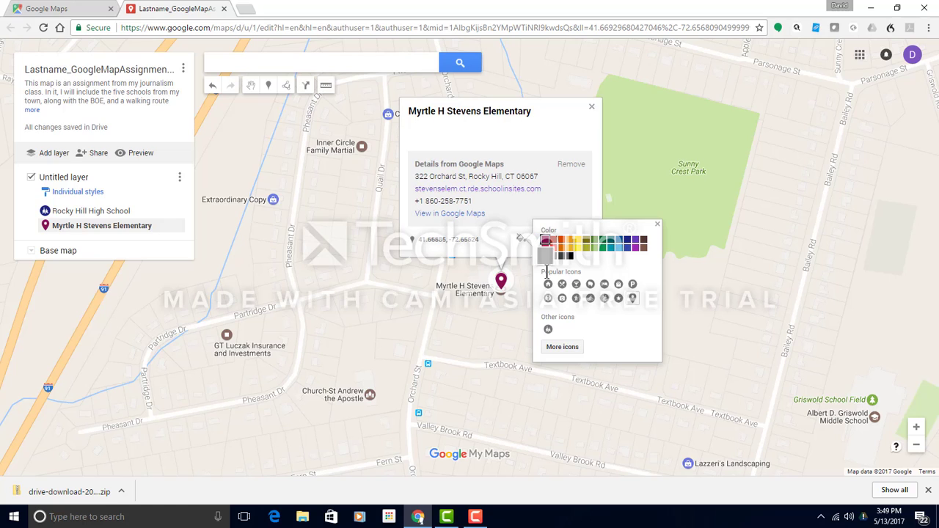
{"action": "left_click", "coordinate": [548, 331]}
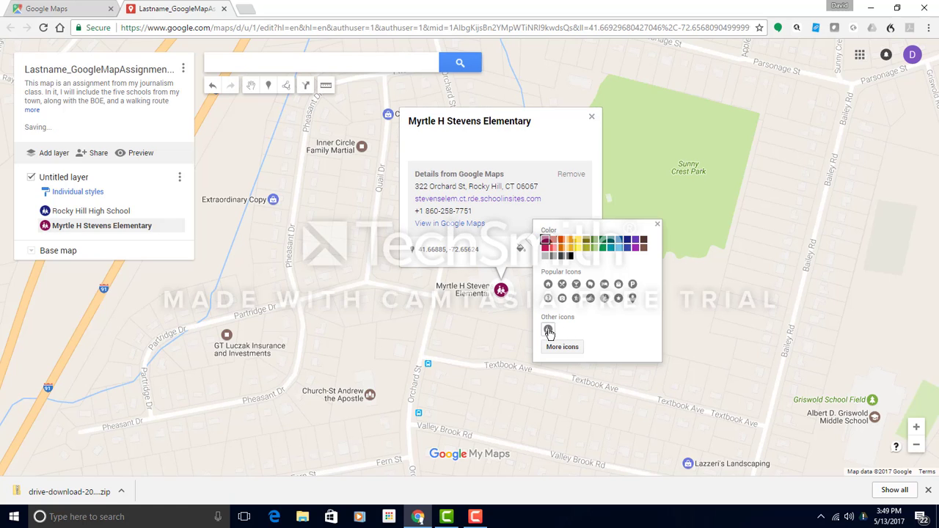
{"action": "left_click", "coordinate": [508, 321]}
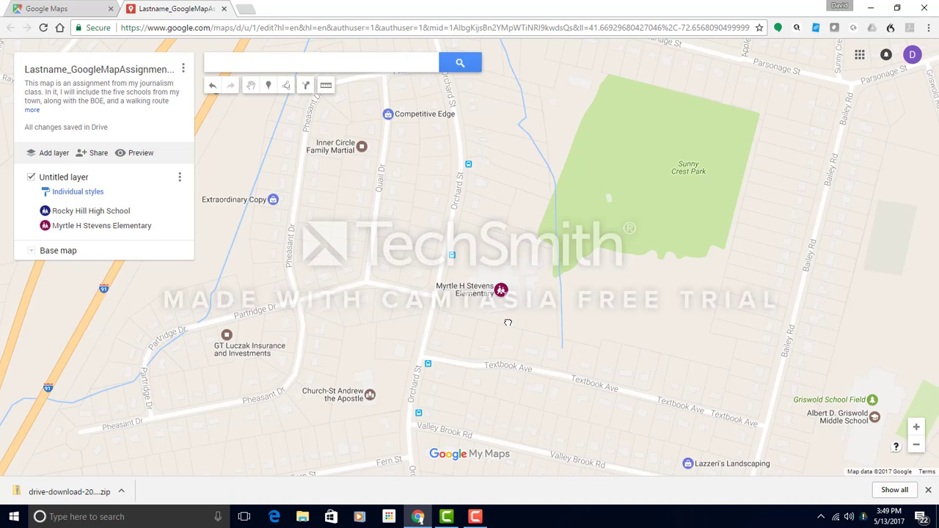
{"action": "left_click", "coordinate": [505, 293]}
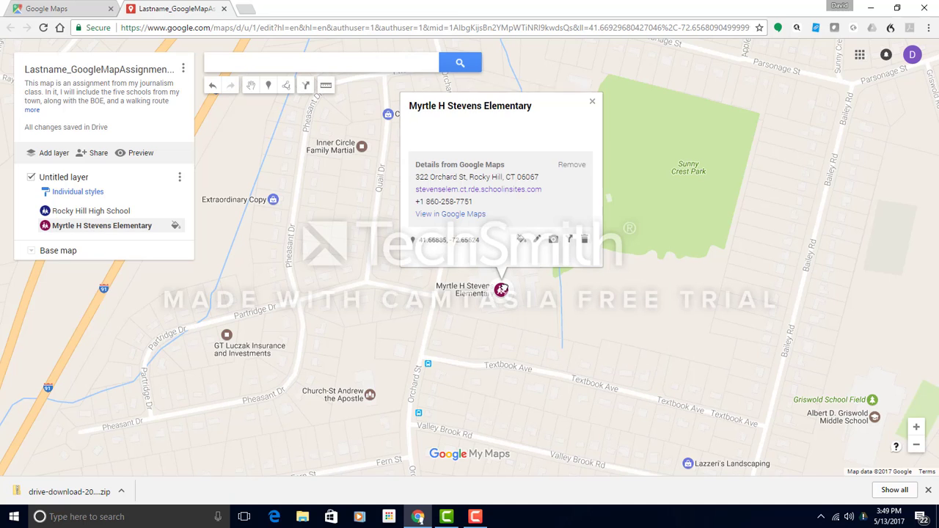
{"action": "left_click", "coordinate": [554, 250]}
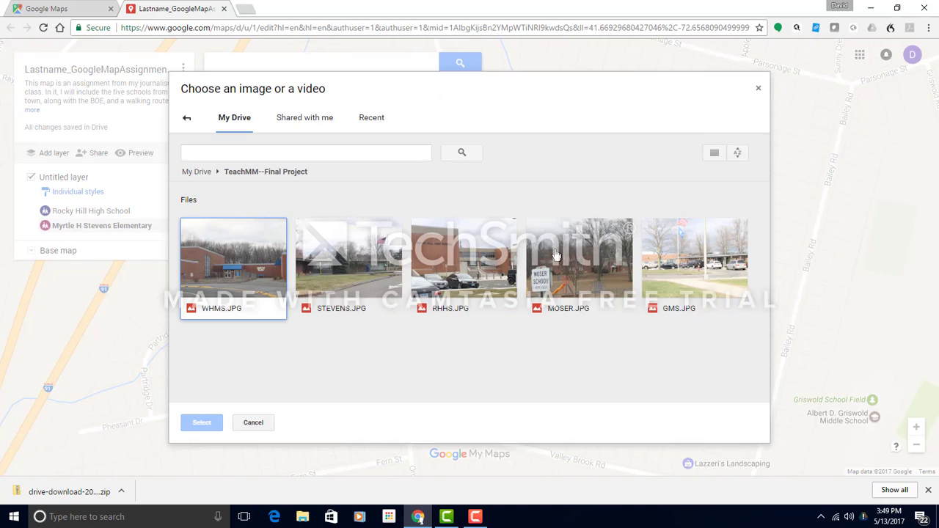
{"action": "left_click", "coordinate": [345, 286]}
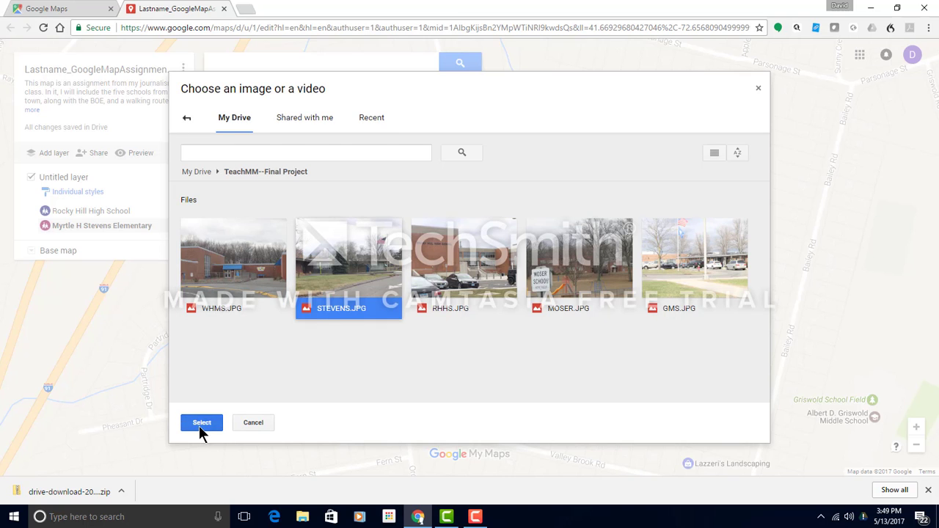
{"action": "left_click", "coordinate": [201, 423]}
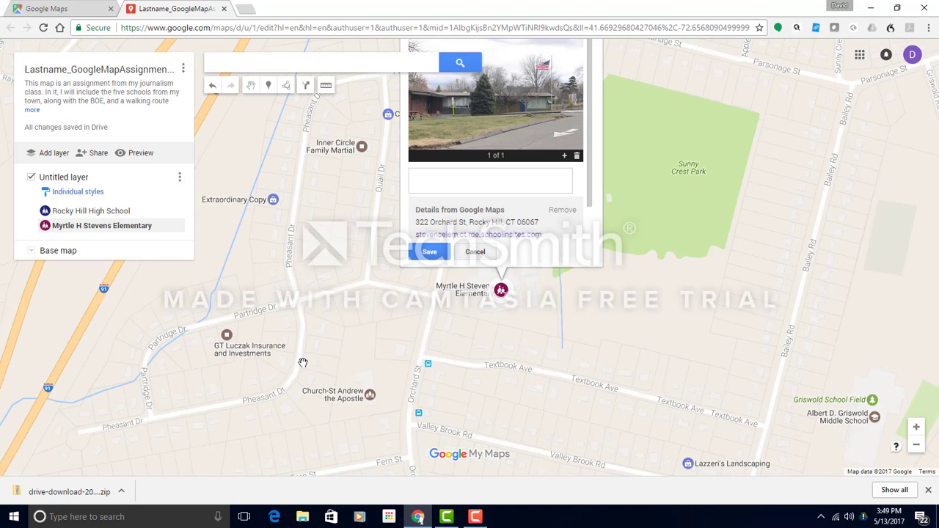
Give the placemark the description 'Description. News structure.' and save it.
{"action": "left_click", "coordinate": [413, 178]}
{"action": "type", "text": "Description. News structure."}
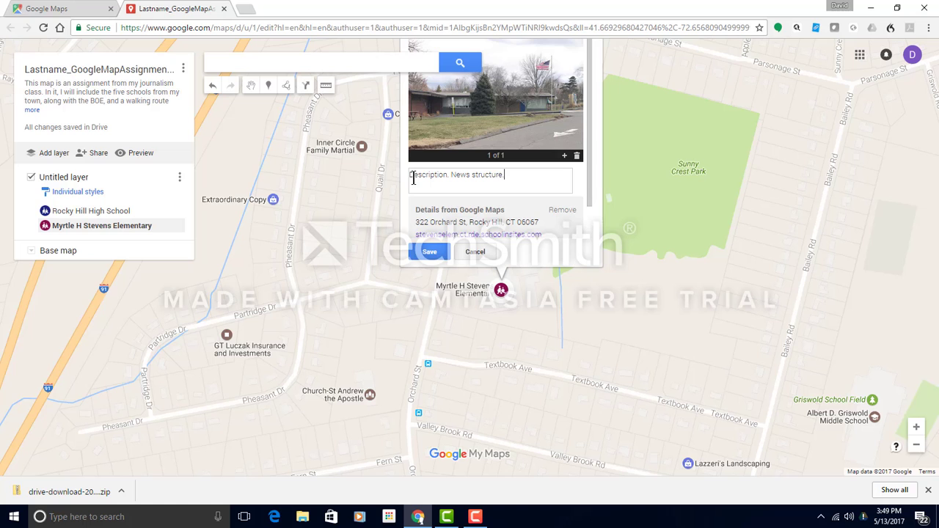
{"action": "left_click", "coordinate": [435, 252]}
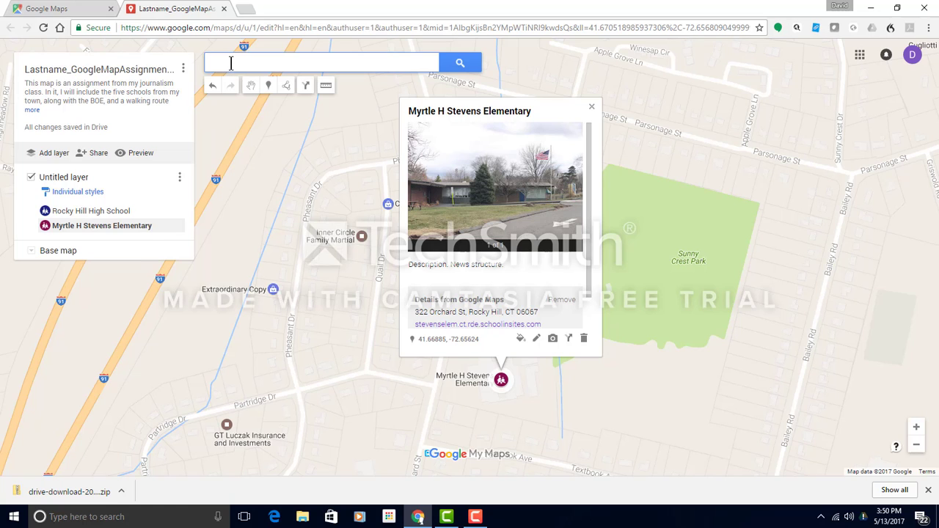
Search 'griswold middle school' and add Albert D. Griswold Middle School to the map.
{"action": "type", "text": "ms"}
{"action": "key", "text": "BackSpace"}
{"action": "key", "text": "BackSpace"}
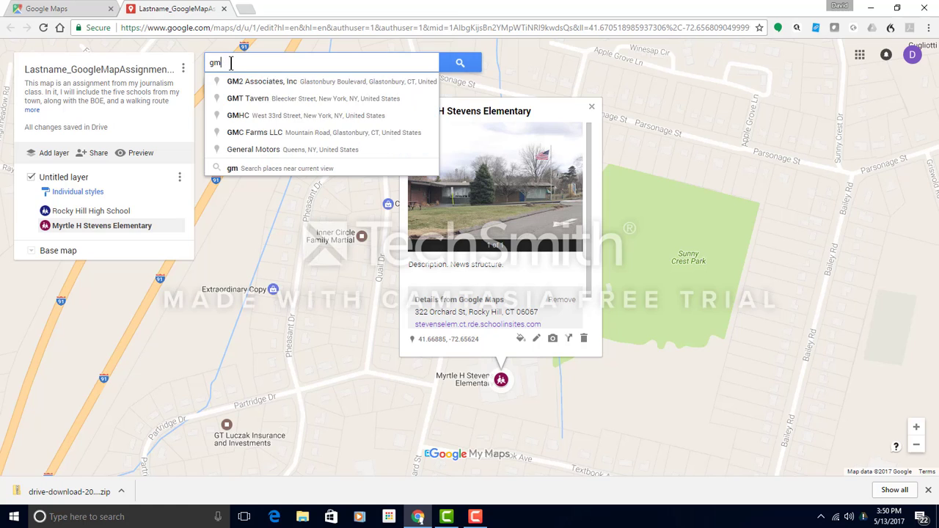
{"action": "type", "text": "risw"}
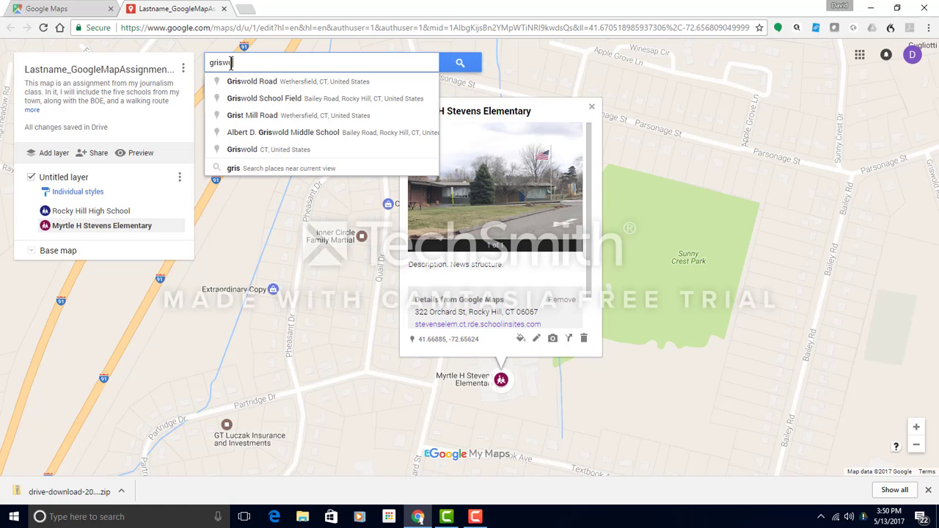
{"action": "type", "text": "old middle school"}
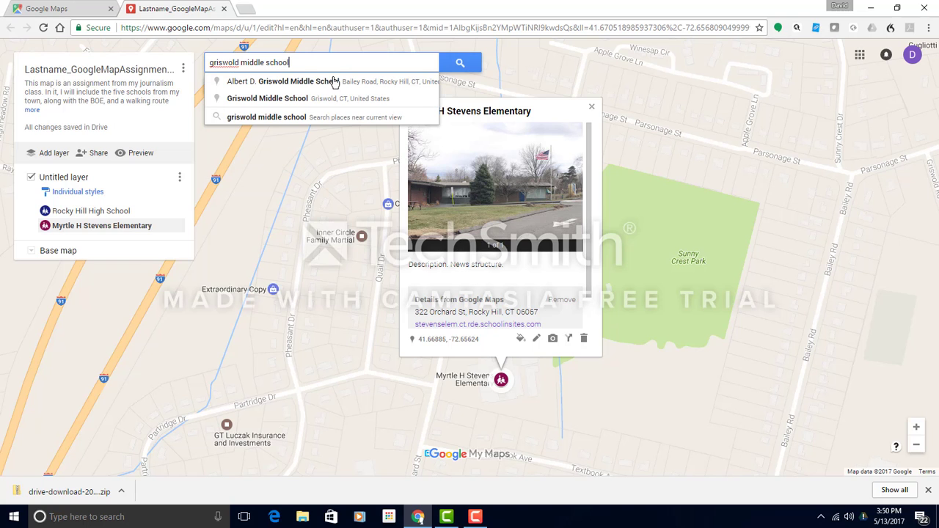
{"action": "left_click", "coordinate": [307, 85]}
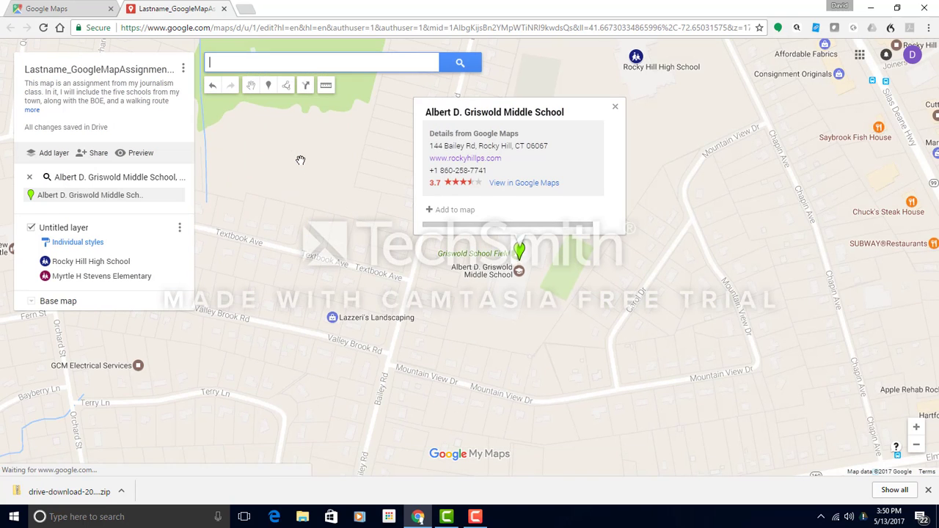
{"action": "left_click", "coordinate": [455, 210]}
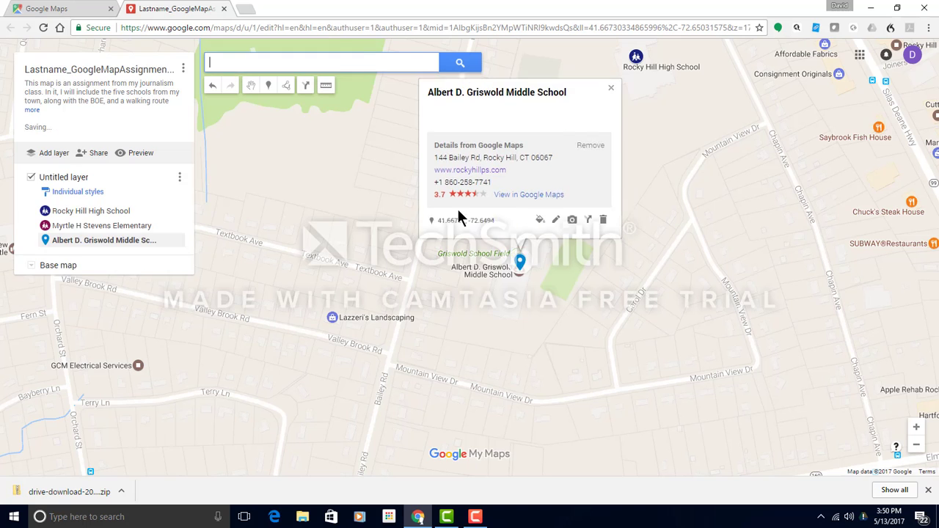
Give the Griswold placemark a green school icon.
{"action": "left_click", "coordinate": [540, 239]}
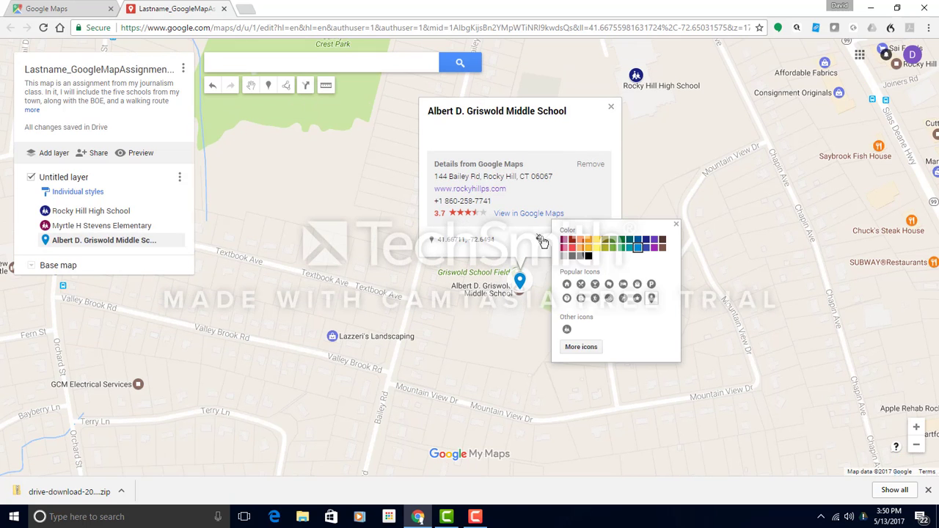
{"action": "left_click", "coordinate": [566, 328]}
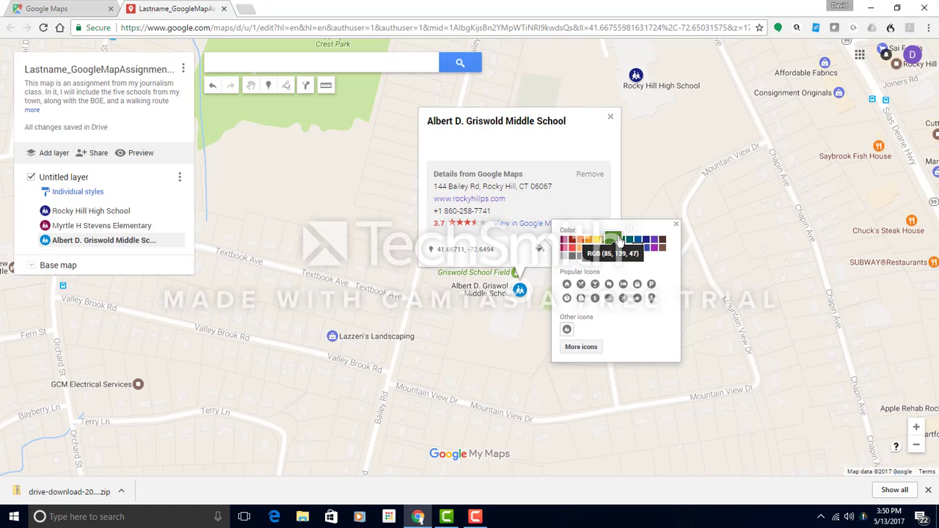
{"action": "left_click", "coordinate": [621, 240]}
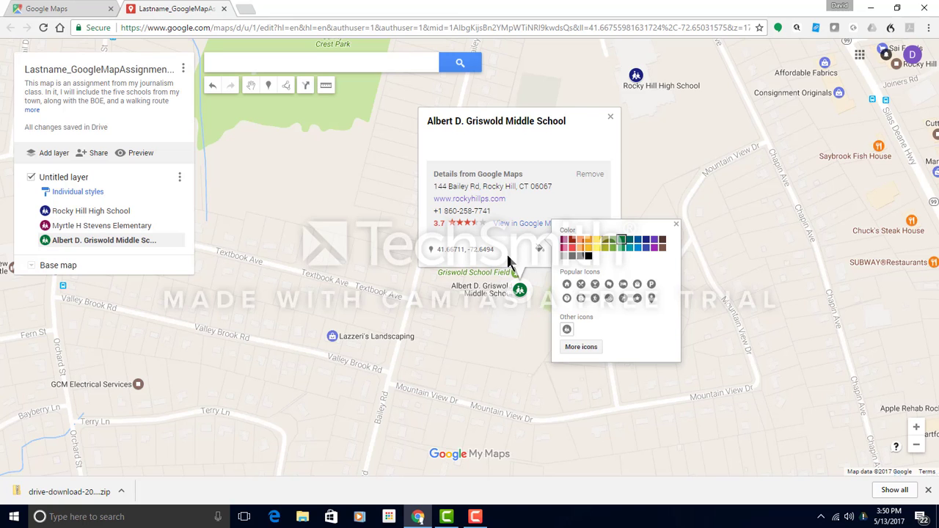
Attach GMS.JPG to the Griswold Middle School placemark, enter the description 'Description', and save.
{"action": "left_click", "coordinate": [569, 250]}
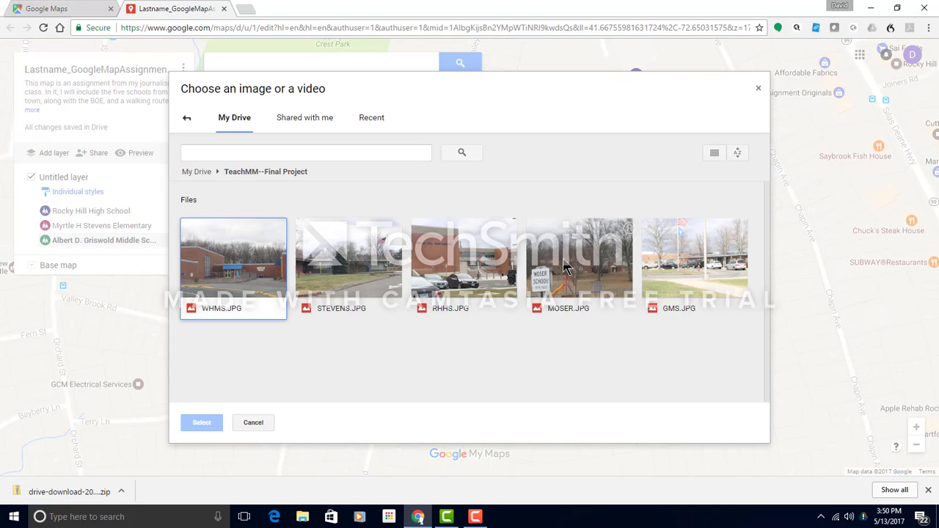
{"action": "left_click", "coordinate": [660, 265]}
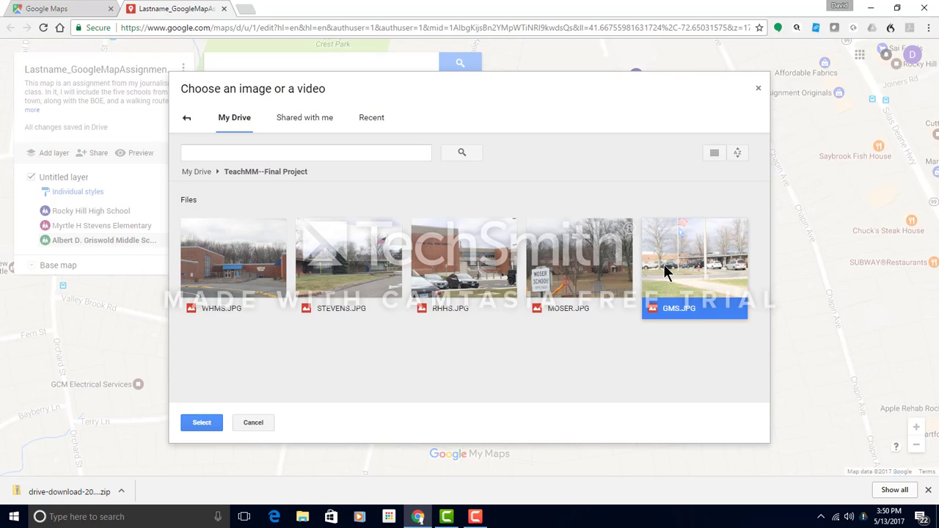
{"action": "left_click", "coordinate": [202, 423]}
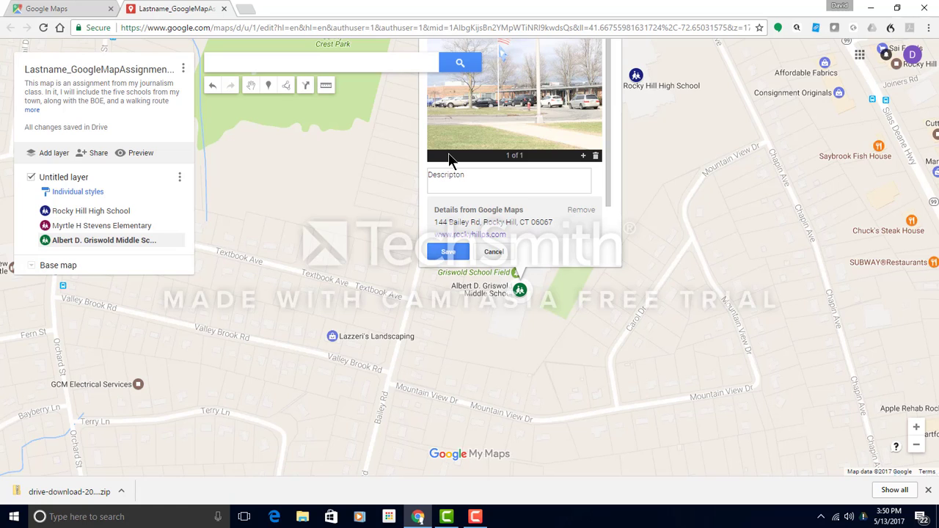
{"action": "type", "text": "Descripton"}
{"action": "key", "text": "BackSpace"}
{"action": "key", "text": "BackSpace"}
{"action": "left_click", "coordinate": [464, 257]}
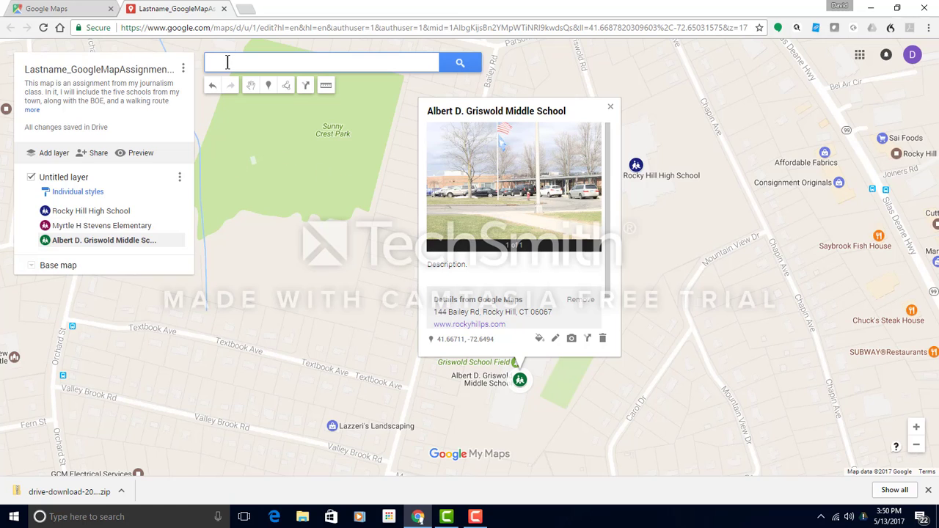
Search for Moser School in Rocky Hill, CT and add DR. Oran A. Moser School to the map.
{"action": "type", "text": "ser"}
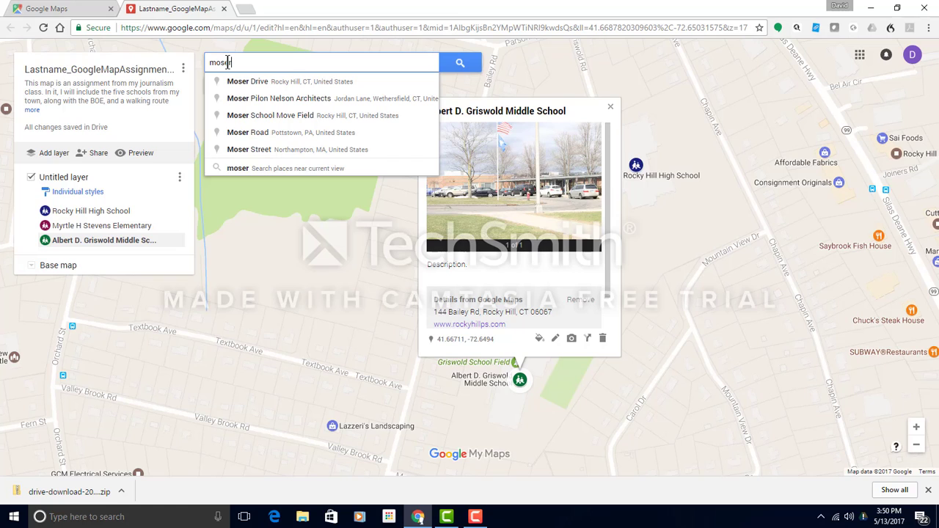
{"action": "type", "text": " school "}
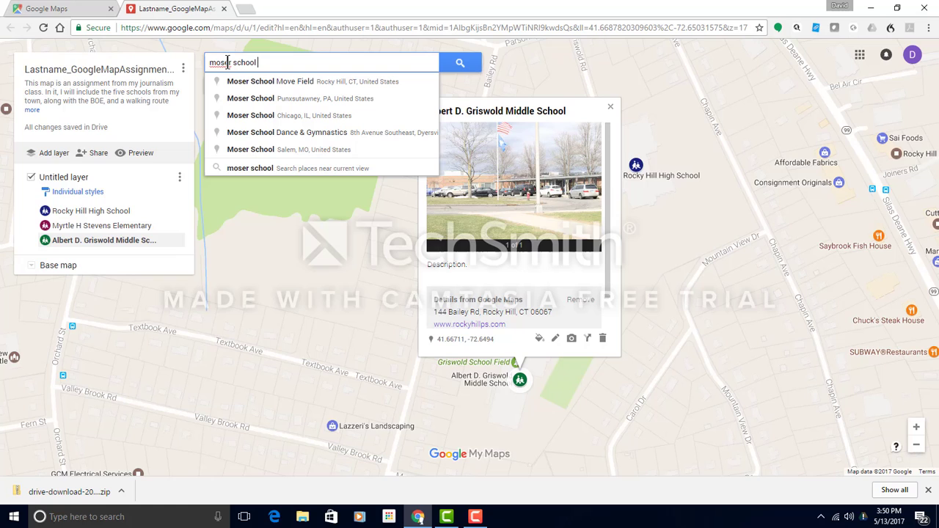
{"action": "type", "text": "rocky "}
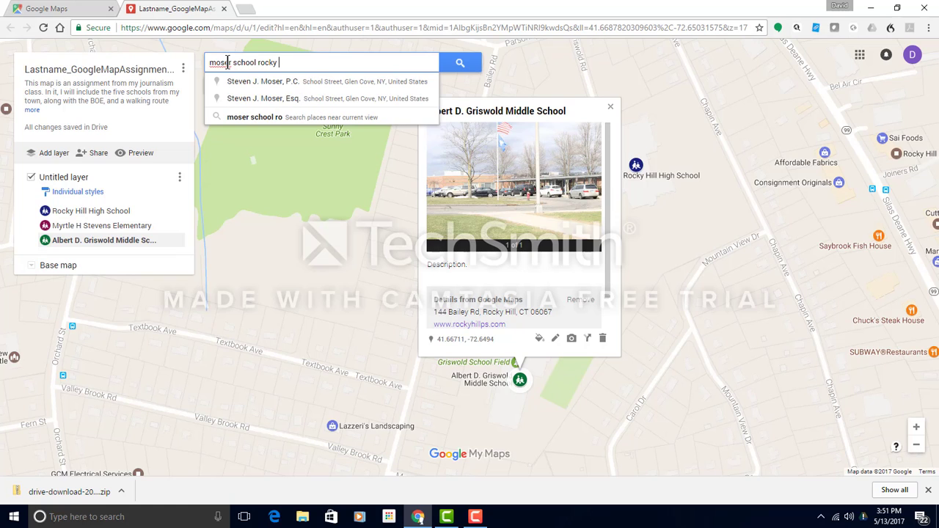
{"action": "type", "text": "Hill "}
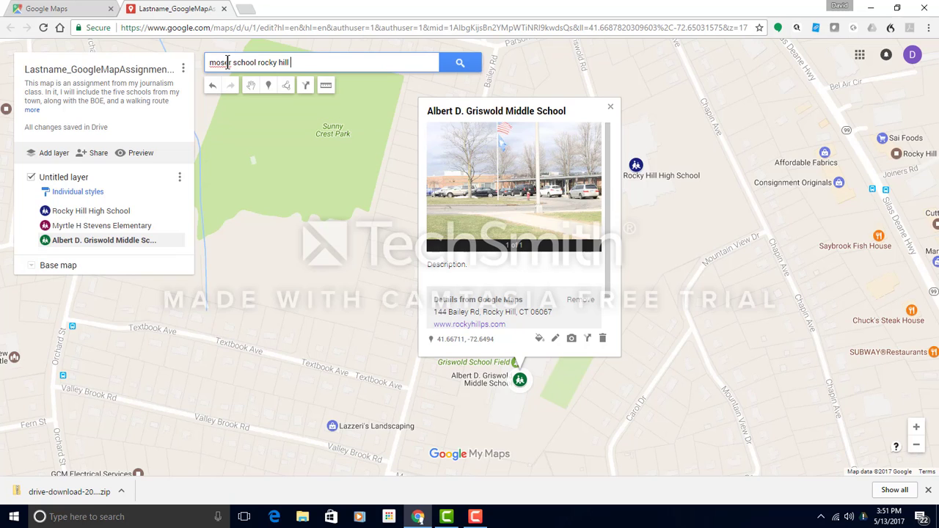
{"action": "type", "text": "ct"}
{"action": "key", "text": "Return"}
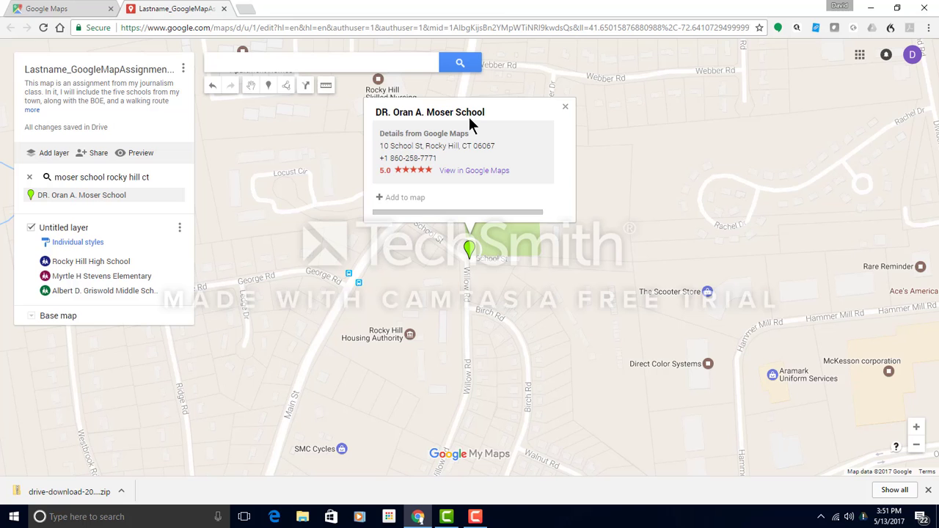
{"action": "left_click", "coordinate": [392, 198]}
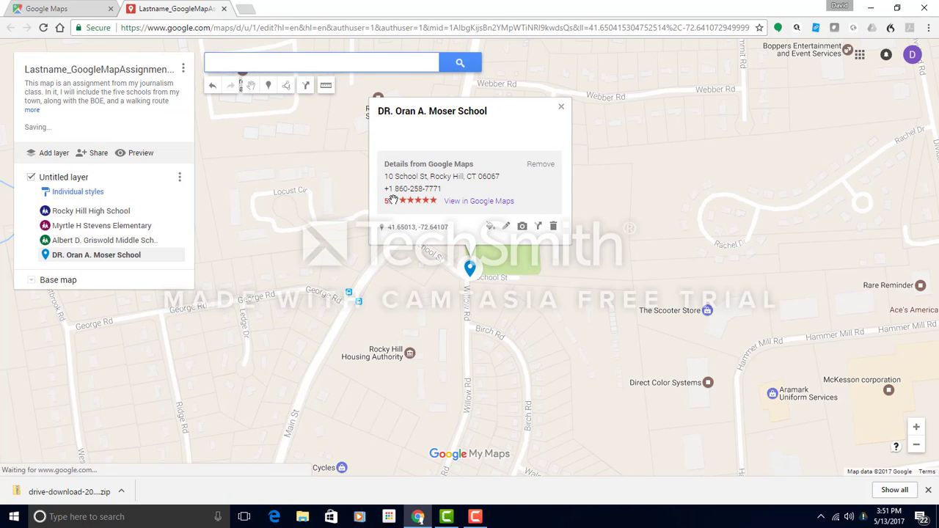
Style the Moser School placemark grey with the school icon.
{"action": "left_click", "coordinate": [490, 226]}
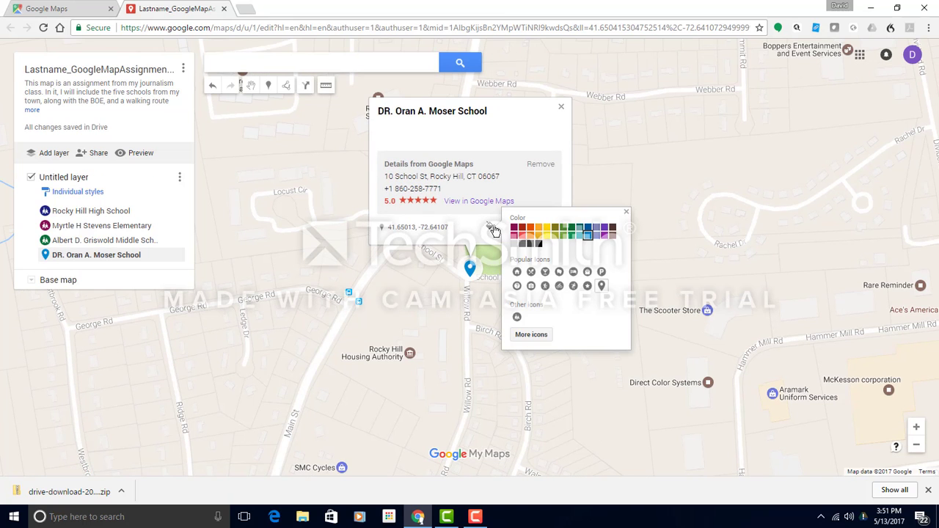
{"action": "left_click", "coordinate": [523, 246]}
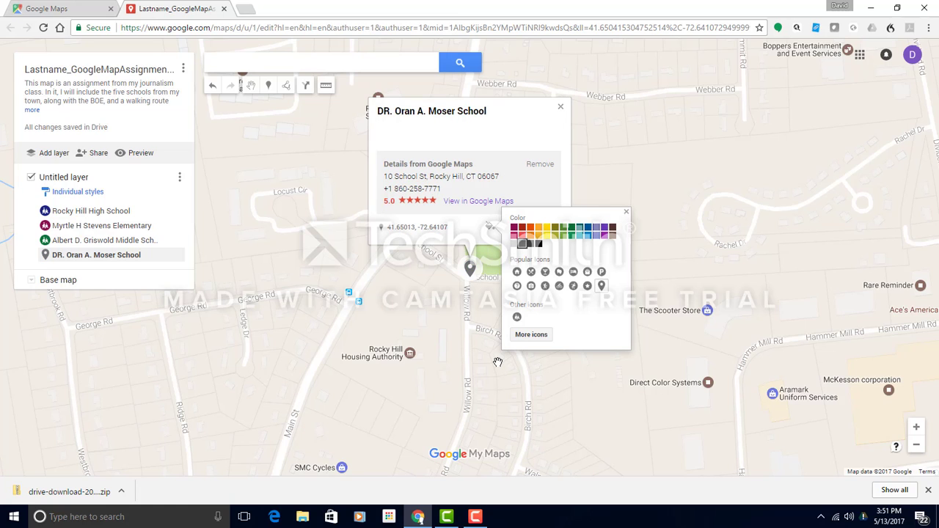
{"action": "left_click", "coordinate": [517, 317]}
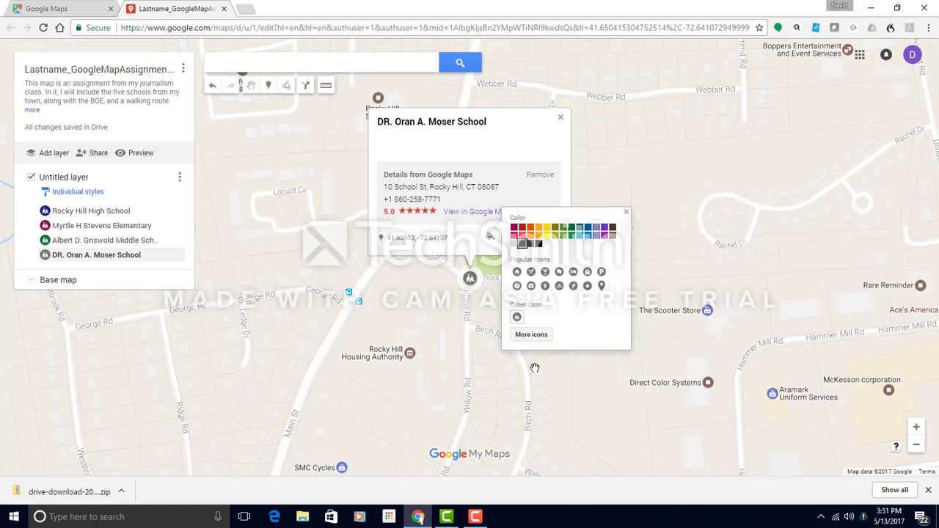
{"action": "left_click", "coordinate": [466, 250]}
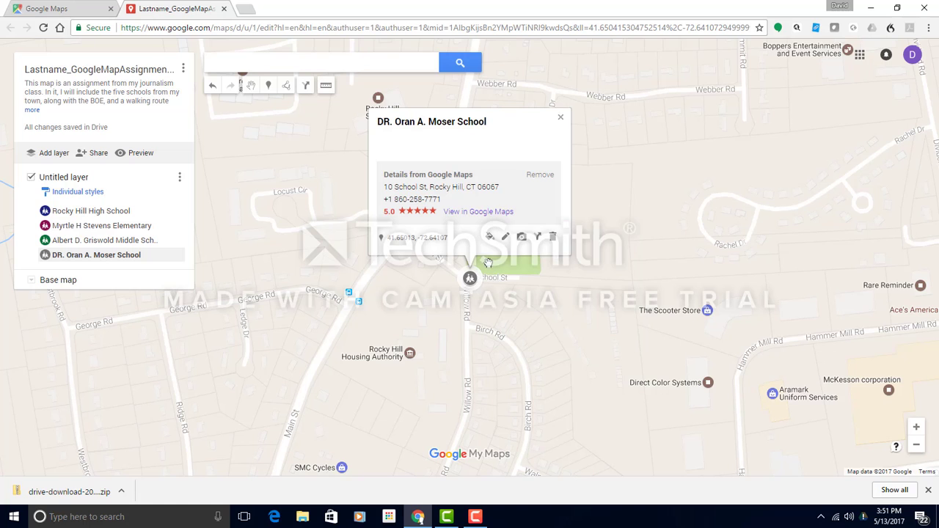
Attach MOSER.JPG and a description about a new intermediary school location, then save.
{"action": "left_click", "coordinate": [522, 237]}
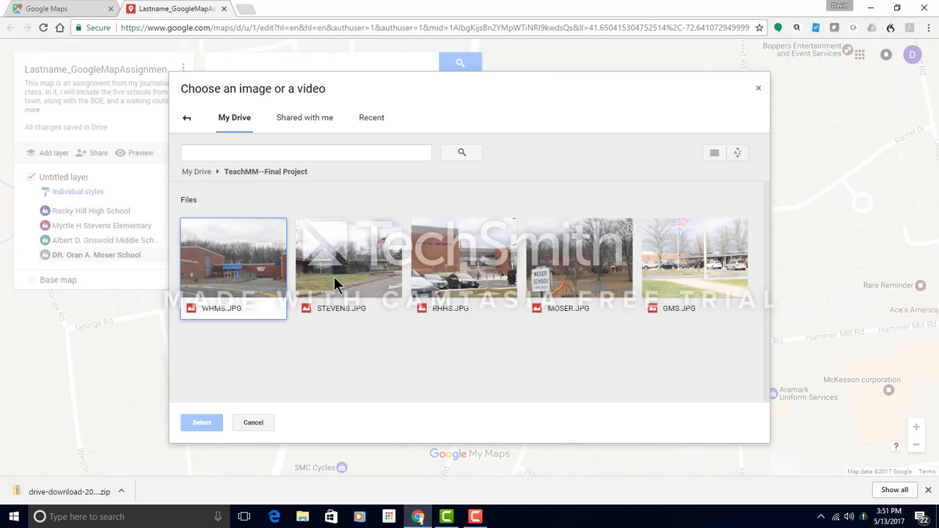
{"action": "left_click", "coordinate": [564, 286]}
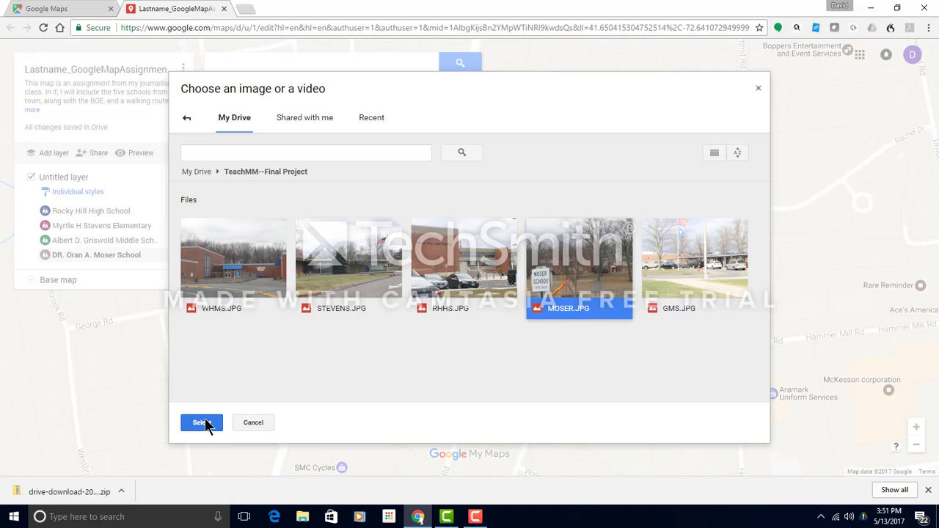
{"action": "left_click", "coordinate": [206, 423]}
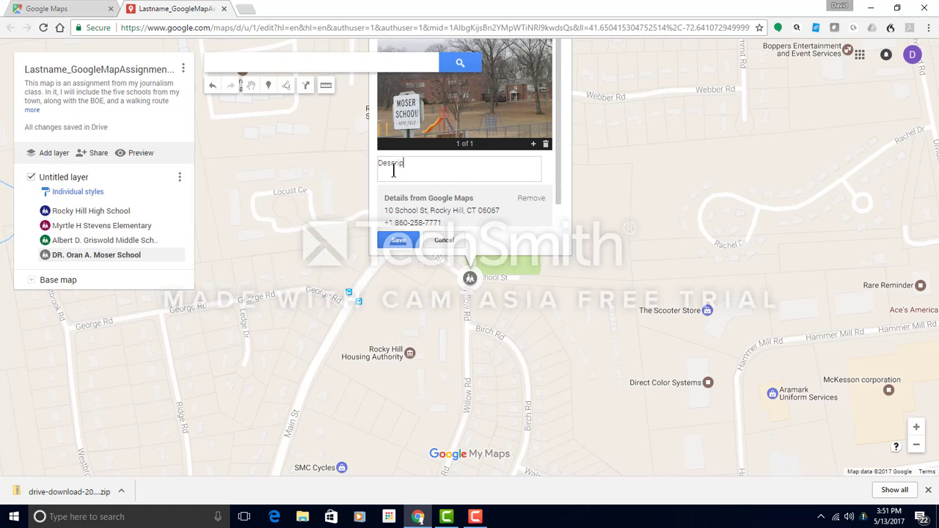
{"action": "type", "text": "ion"}
{"action": "type", "text": ". Location of a new intermediary school. Write sentences"}
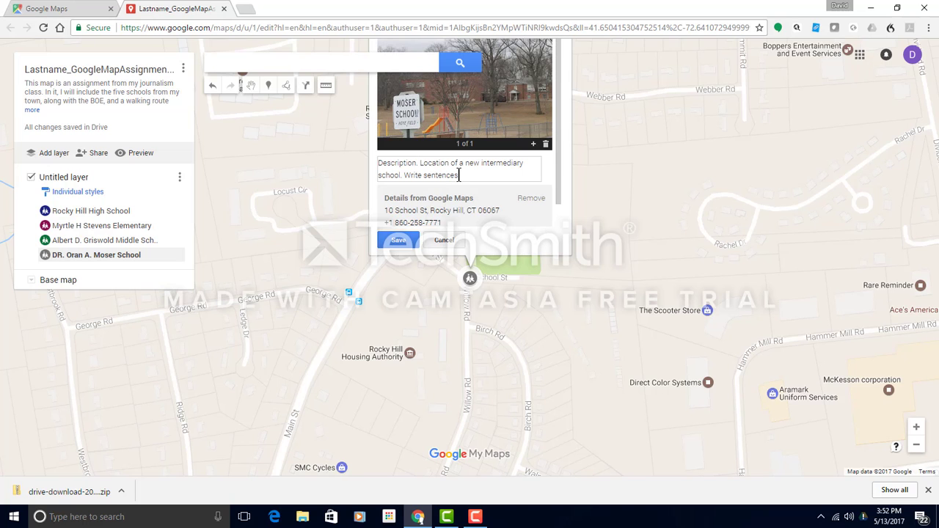
{"action": "type", "text": "."}
{"action": "left_click", "coordinate": [398, 240]}
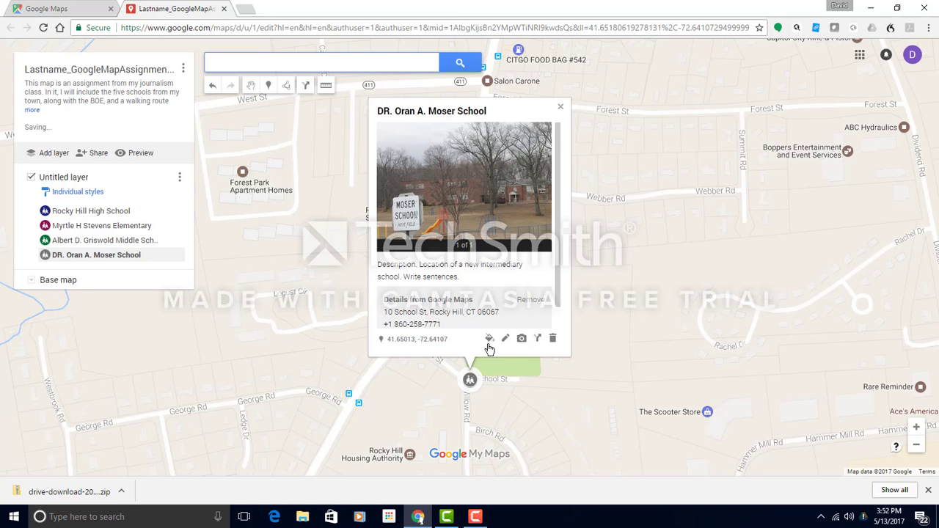
Correct the title to 'Dr. Oran A. Moser School' and save.
{"action": "left_click", "coordinate": [506, 339]}
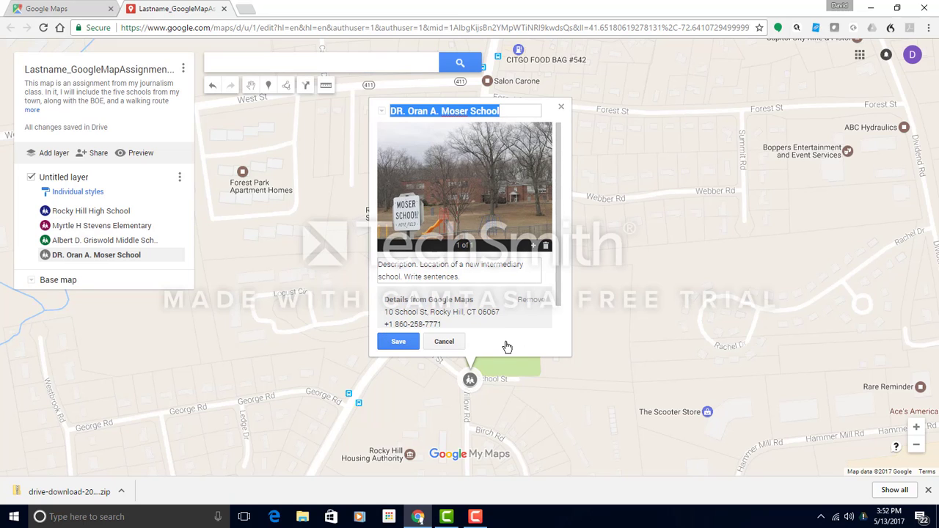
{"action": "left_click", "coordinate": [407, 111]}
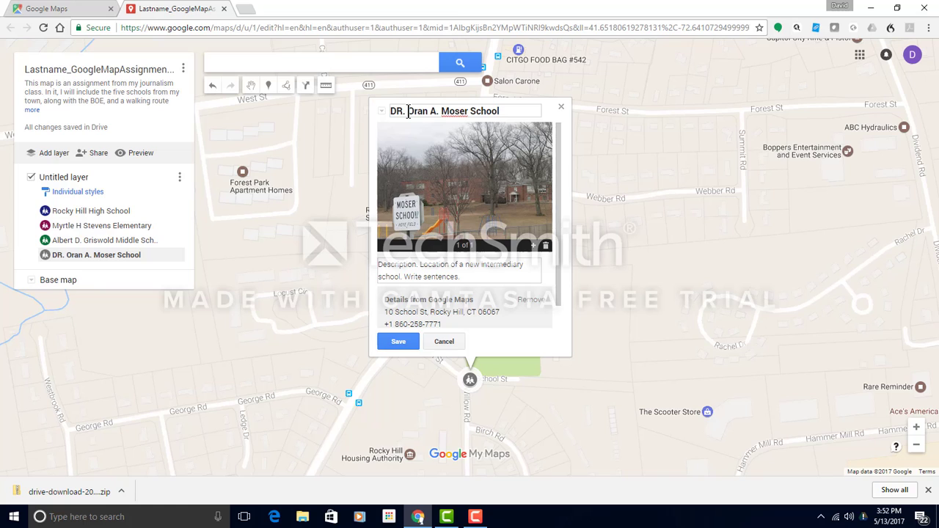
{"action": "key", "text": "BackSpace"}
{"action": "key", "text": "BackSpace"}
{"action": "type", "text": "r."}
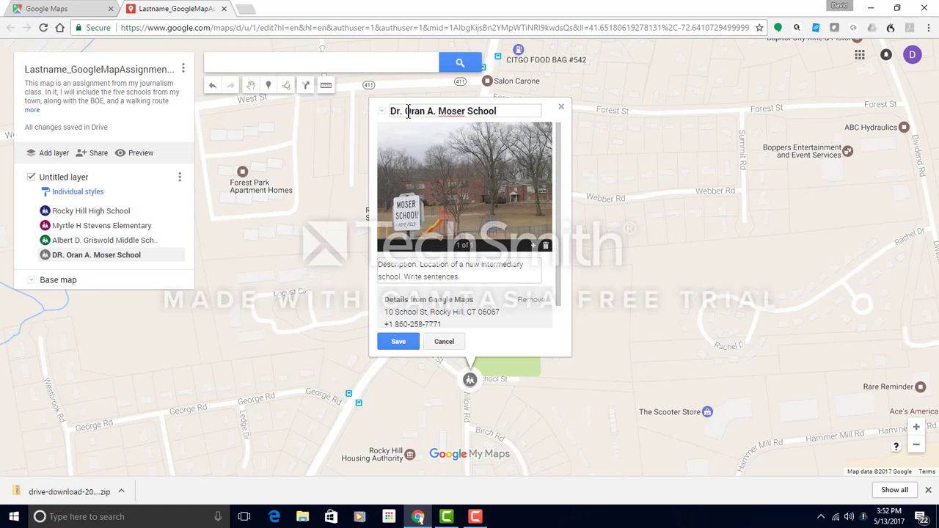
{"action": "left_click", "coordinate": [398, 341]}
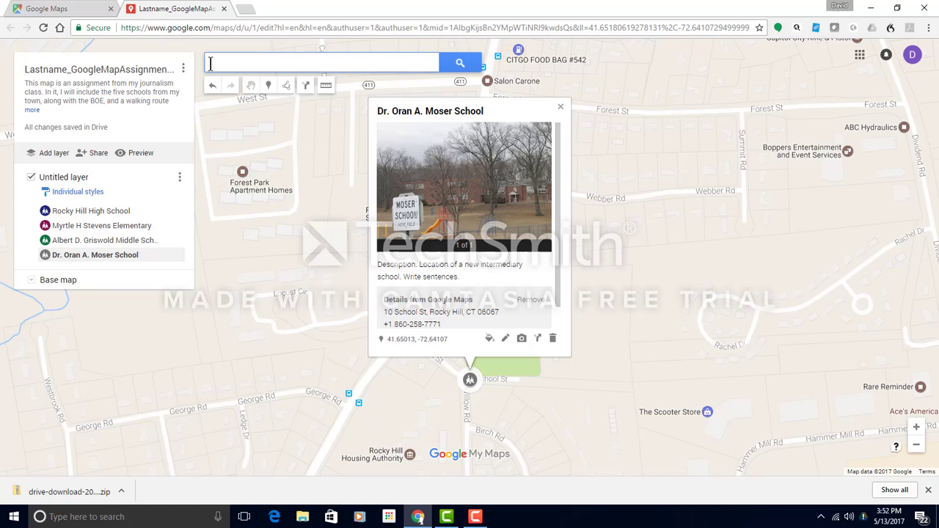
Search for 'west hill' and add West Hill School, 95 Cronin Dr, to the layer.
{"action": "type", "text": "west hill"}
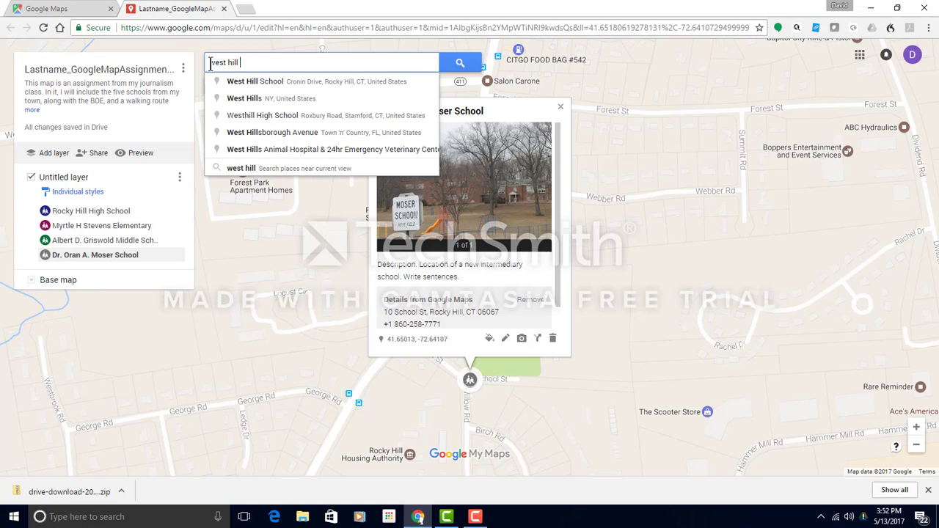
{"action": "left_click", "coordinate": [253, 82]}
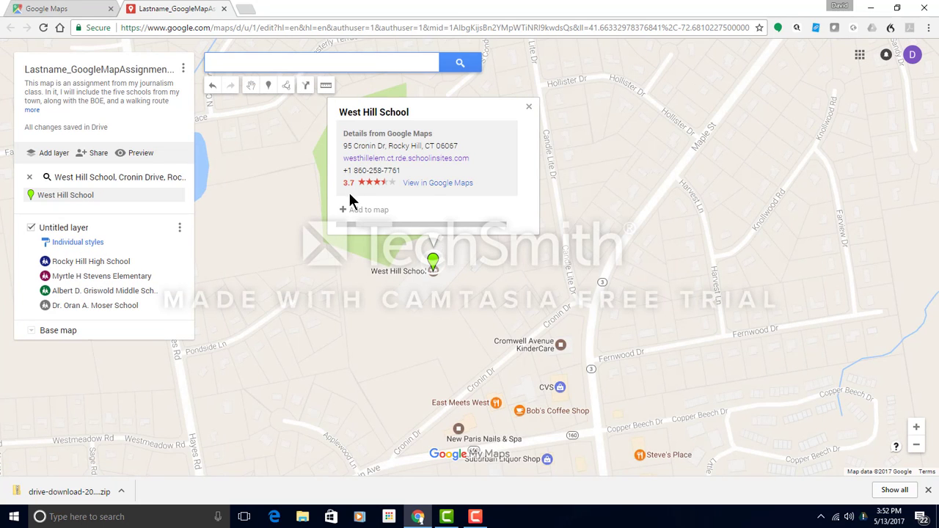
{"action": "left_click", "coordinate": [363, 211]}
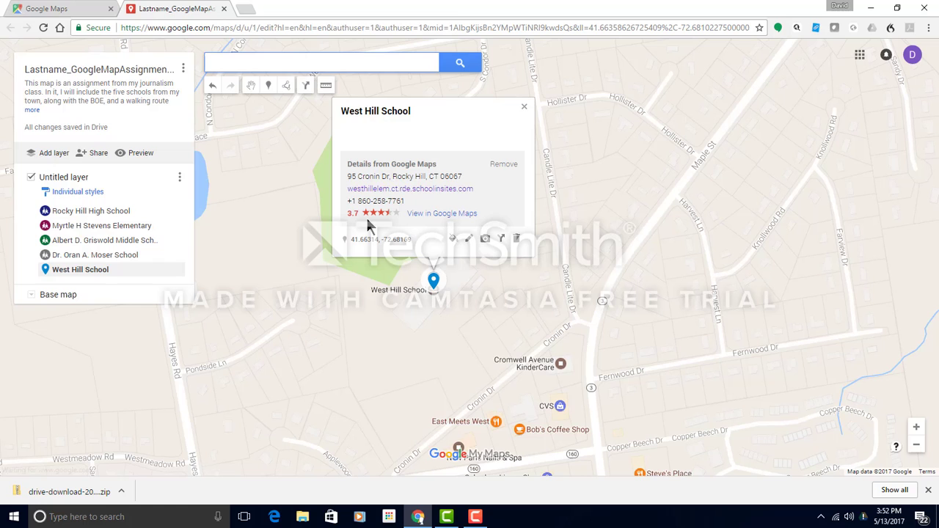
Style the West Hill School placemark orange with the school icon.
{"action": "left_click", "coordinate": [452, 243]}
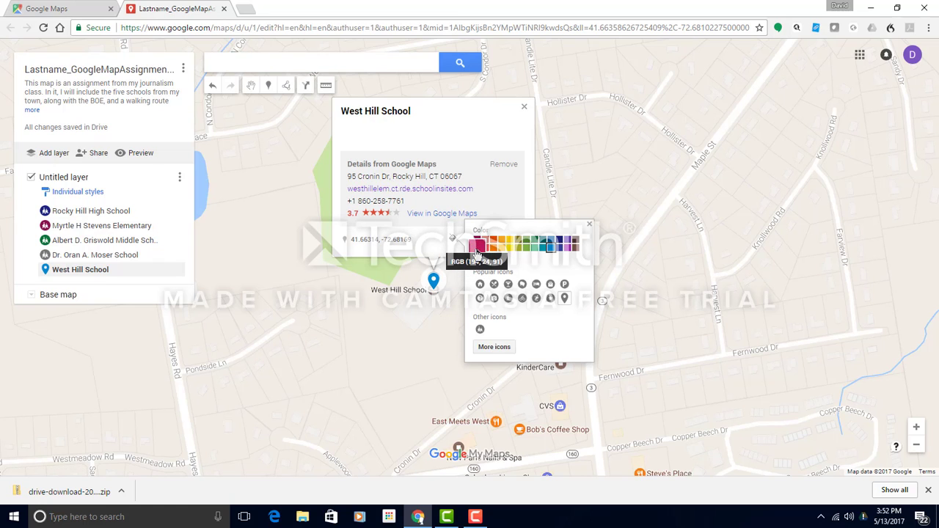
{"action": "left_click", "coordinate": [493, 247]}
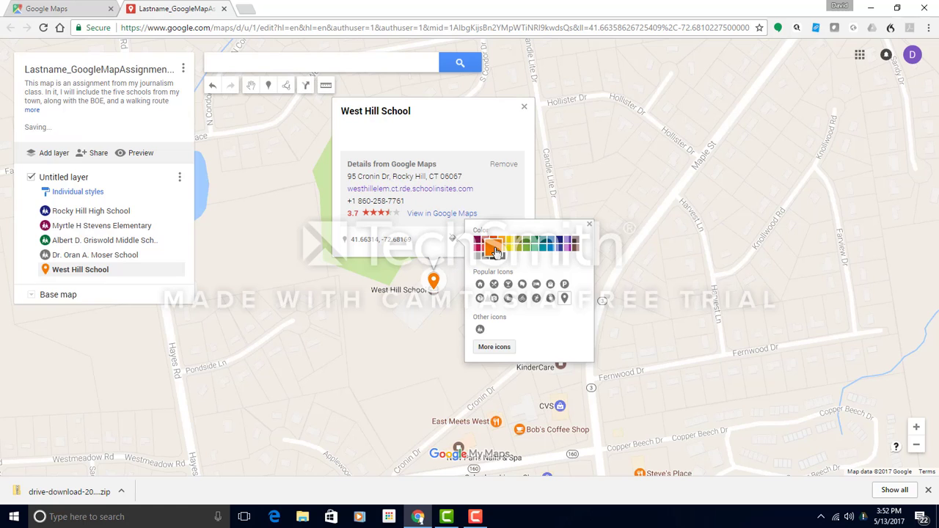
{"action": "left_click", "coordinate": [477, 328]}
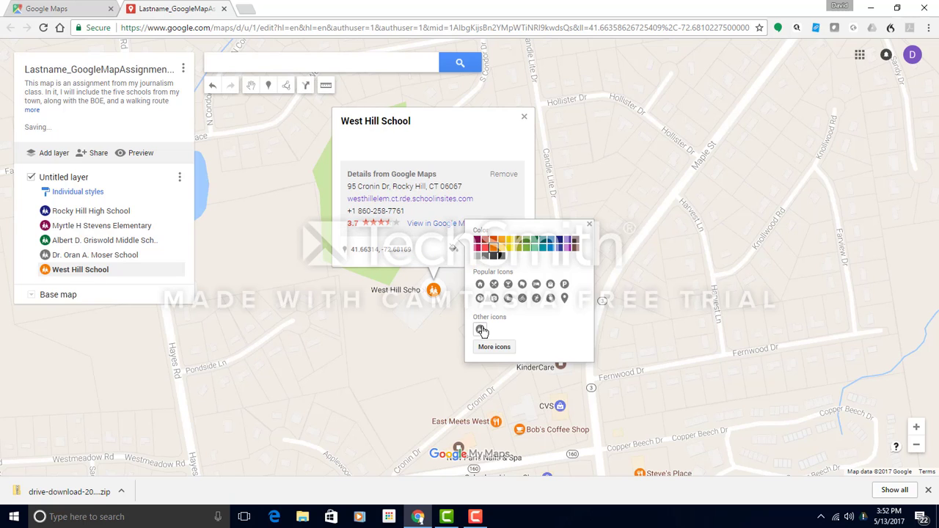
{"action": "left_click", "coordinate": [444, 255]}
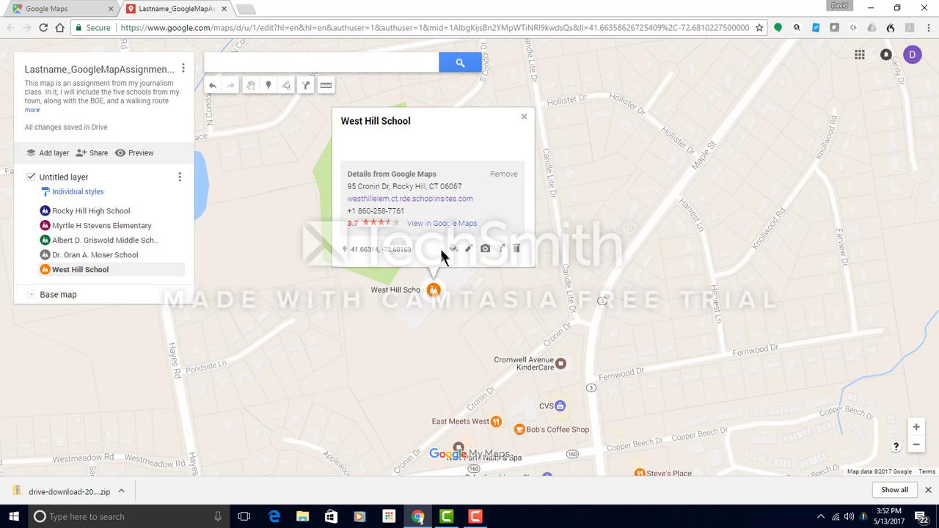
Attach the WHMS.JPG photo to the West Hill placemark and save.
{"action": "left_click", "coordinate": [484, 249]}
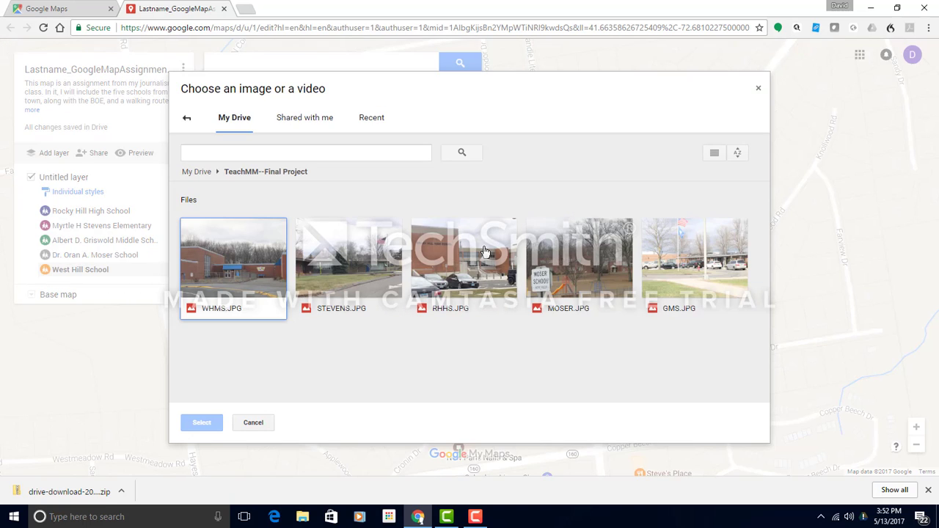
{"action": "left_click", "coordinate": [239, 268]}
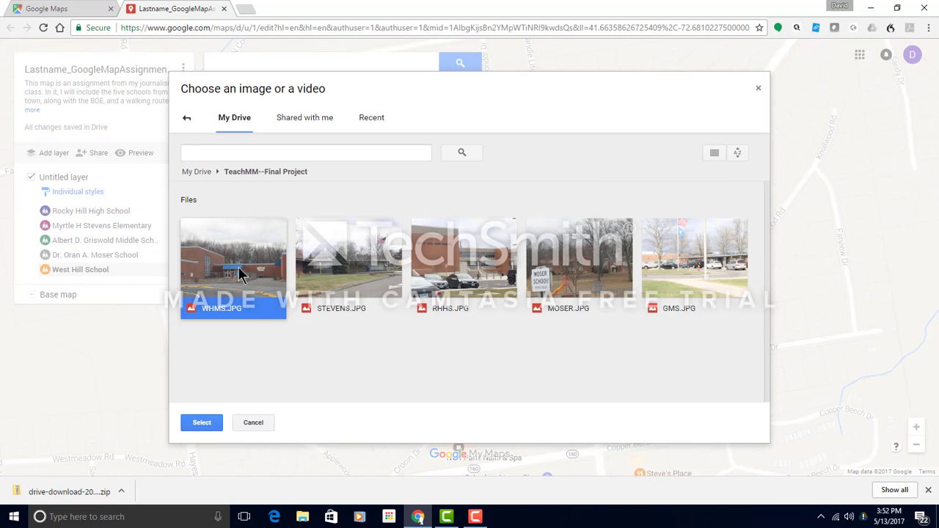
{"action": "left_click", "coordinate": [196, 424]}
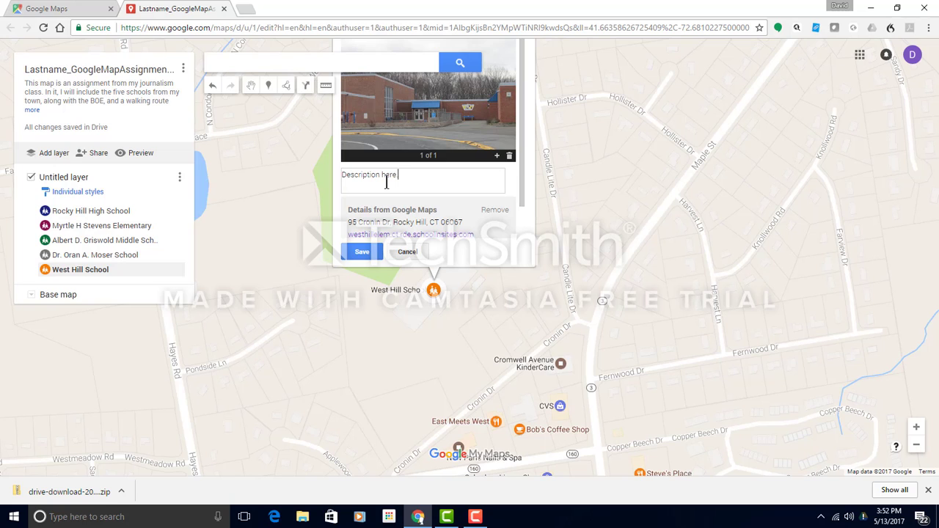
{"action": "left_click", "coordinate": [360, 252]}
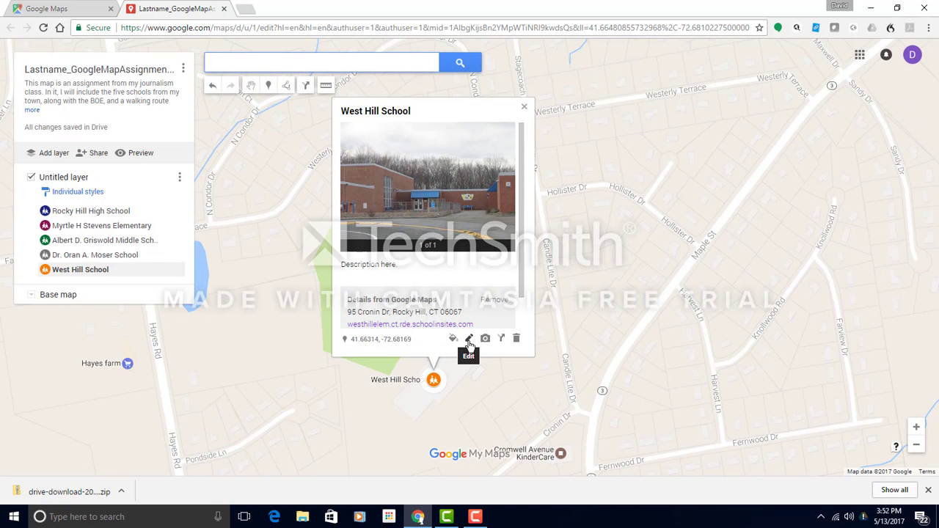
Rename the placemark to 'West Hill Middle School' and save.
{"action": "left_click", "coordinate": [468, 339]}
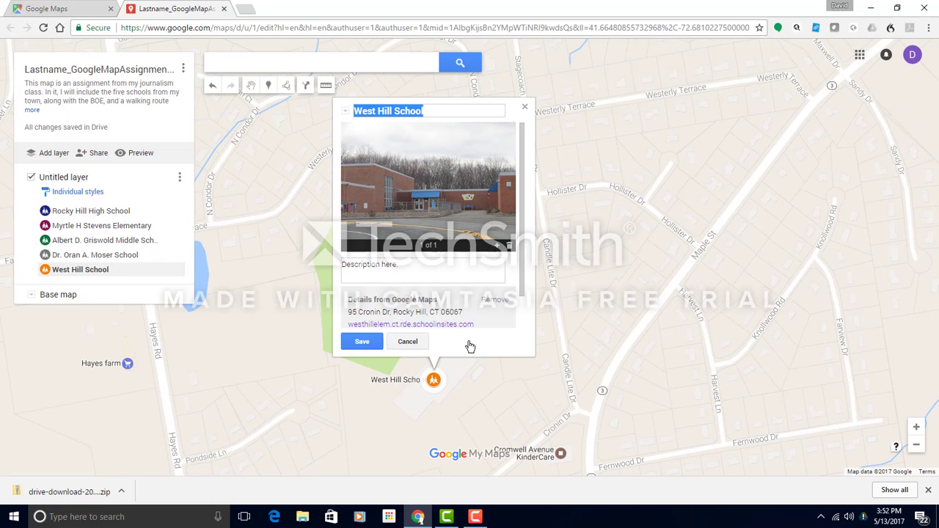
{"action": "left_click", "coordinate": [394, 111]}
{"action": "type", "text": "Middle"}
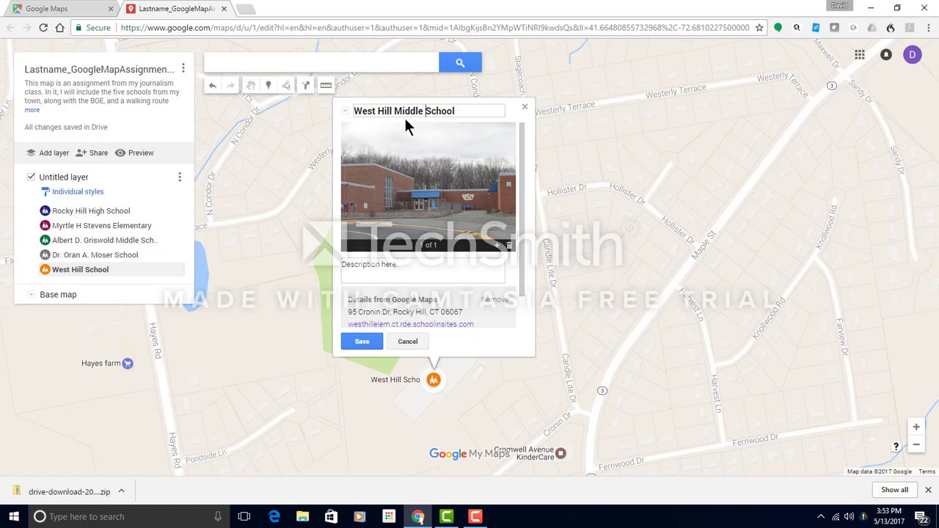
{"action": "left_click", "coordinate": [361, 341]}
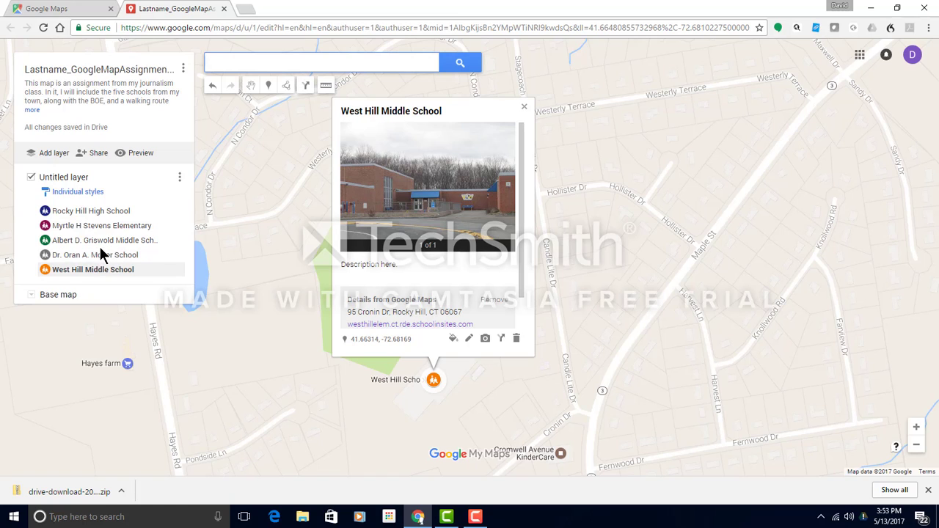
Search 'Rocky Hill Board of Education' and add the 761 Old Main St result to the layer.
{"action": "left_click", "coordinate": [236, 65]}
{"action": "type", "text": "Rocky"}
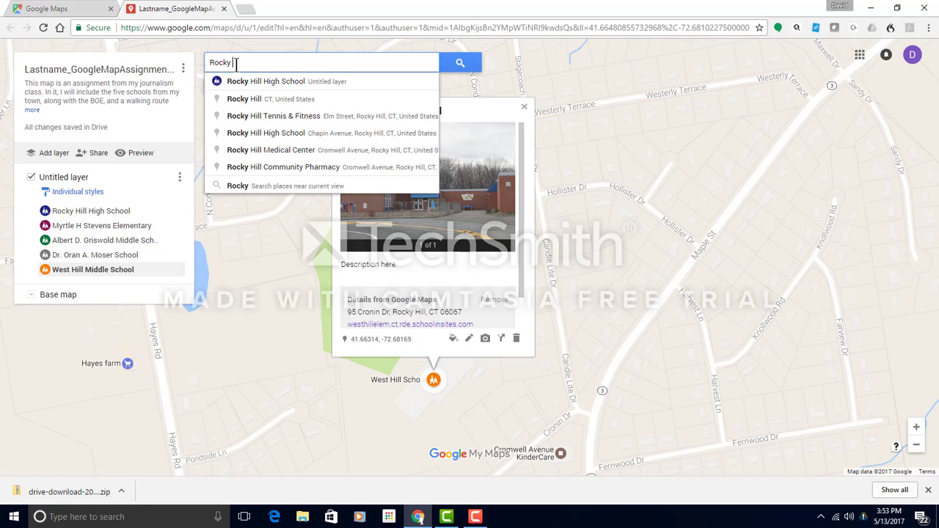
{"action": "type", "text": " Hill Board of Educaiton"}
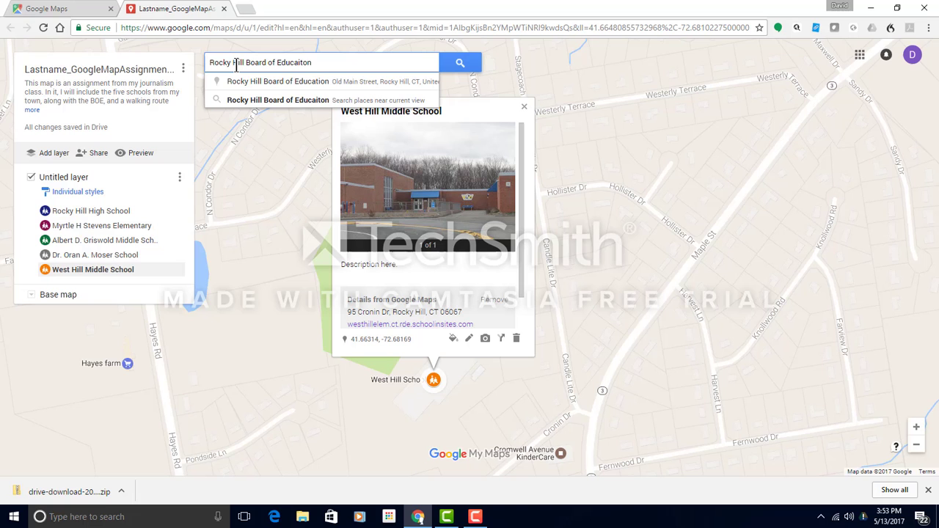
{"action": "key", "text": "BackSpace"}
{"action": "key", "text": "BackSpace"}
{"action": "key", "text": "BackSpace"}
{"action": "key", "text": "BackSpace"}
{"action": "type", "text": "tion"}
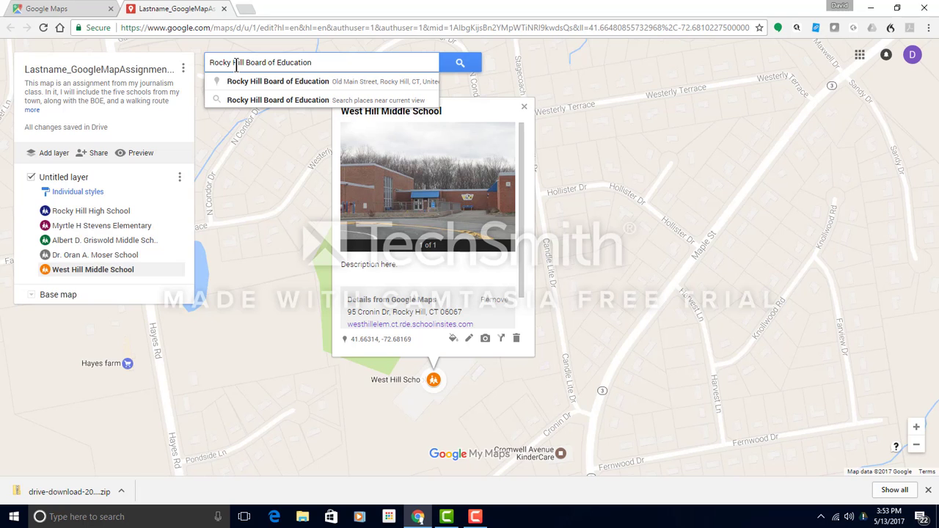
{"action": "left_click", "coordinate": [251, 83]}
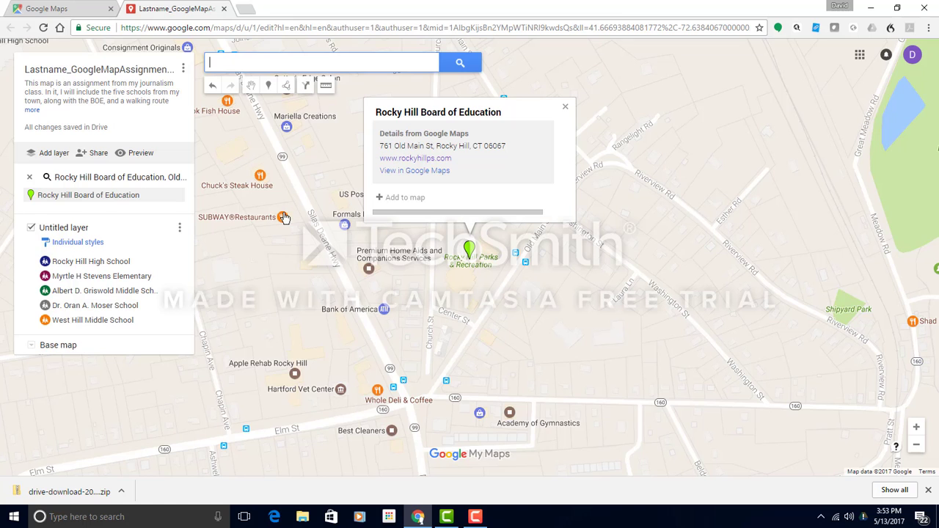
{"action": "left_click", "coordinate": [405, 199]}
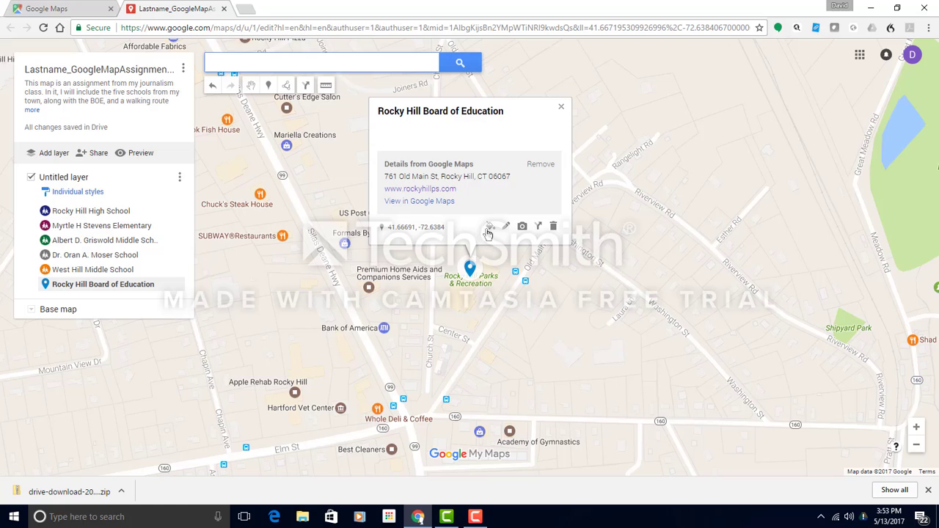
{"action": "left_click", "coordinate": [489, 228]}
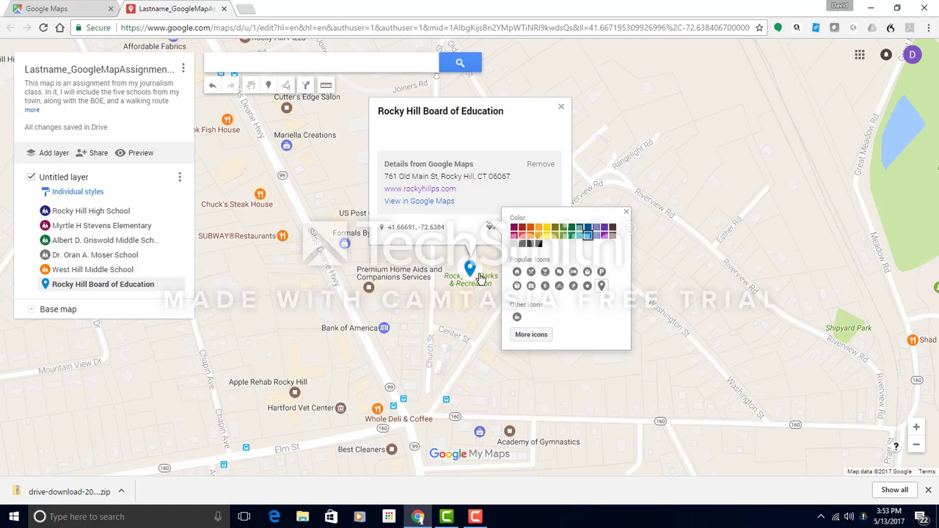
Give the Board of Education marker the Civic Building icon from Places, coloured yellow.
{"action": "left_click", "coordinate": [525, 335]}
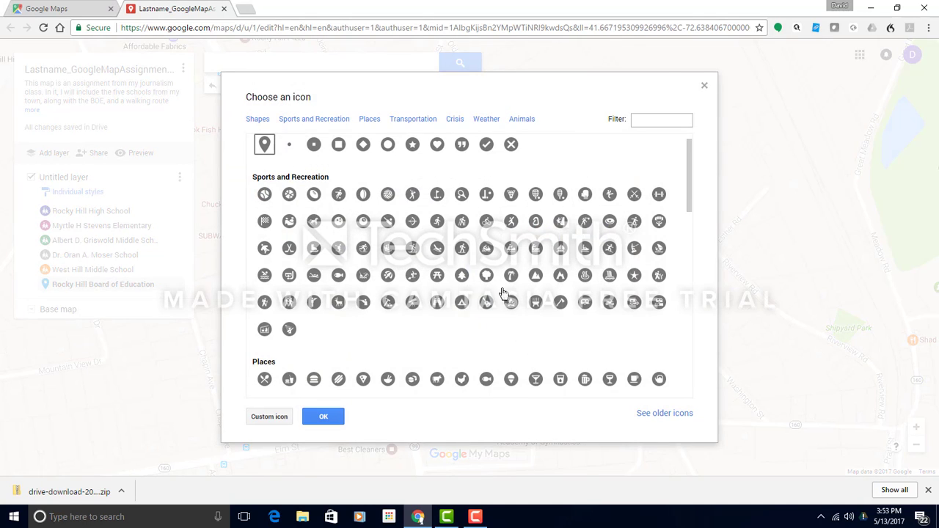
{"action": "left_click", "coordinate": [371, 122]}
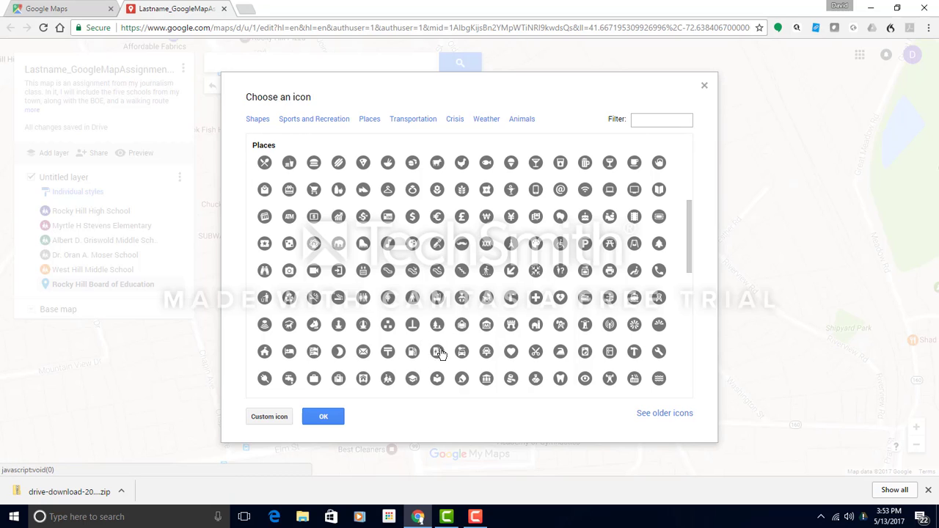
{"action": "left_click", "coordinate": [486, 379]}
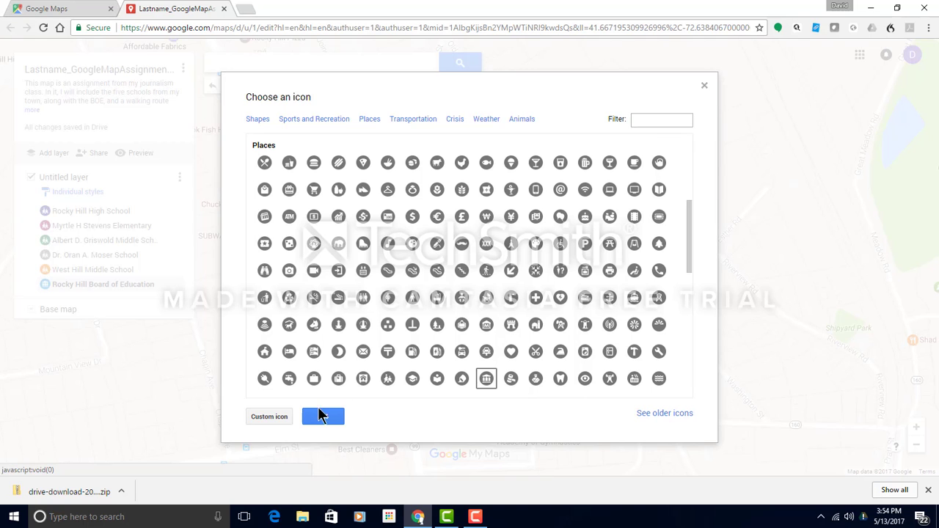
{"action": "left_click", "coordinate": [311, 413]}
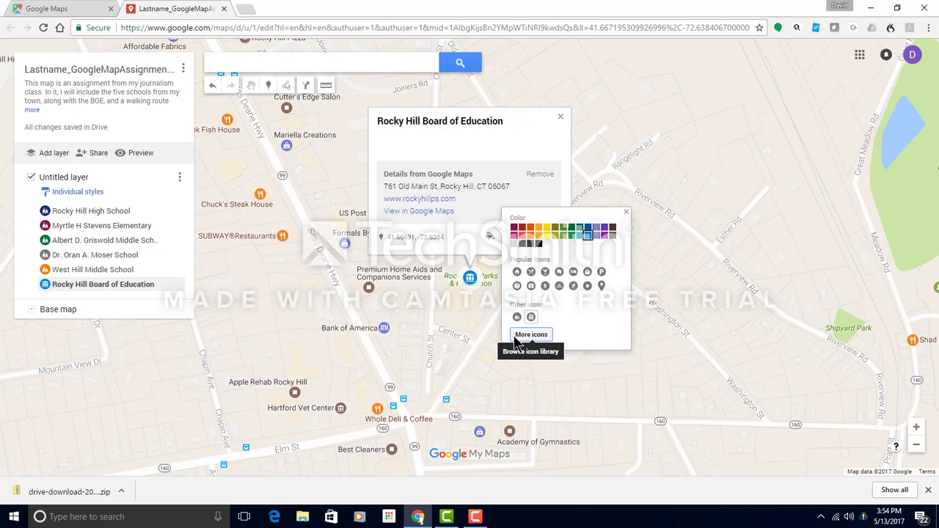
{"action": "left_click", "coordinate": [543, 242]}
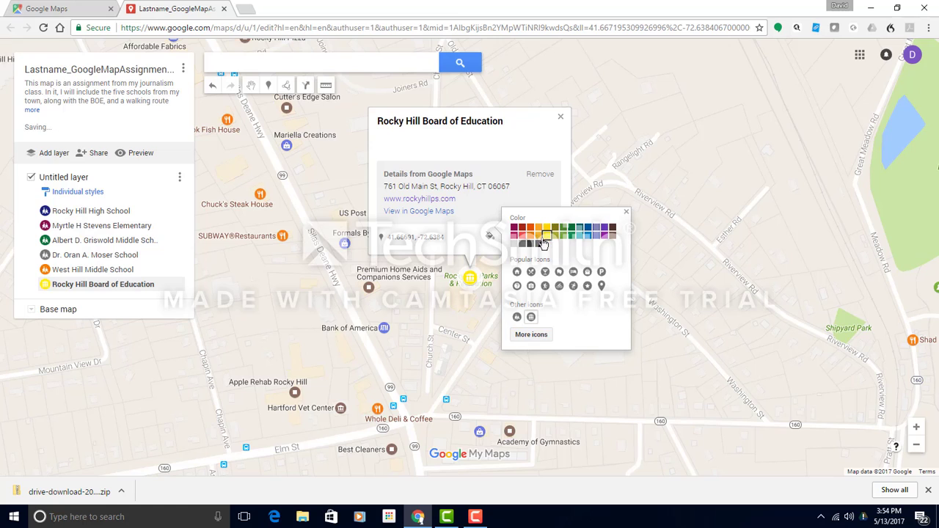
{"action": "left_click", "coordinate": [471, 245]}
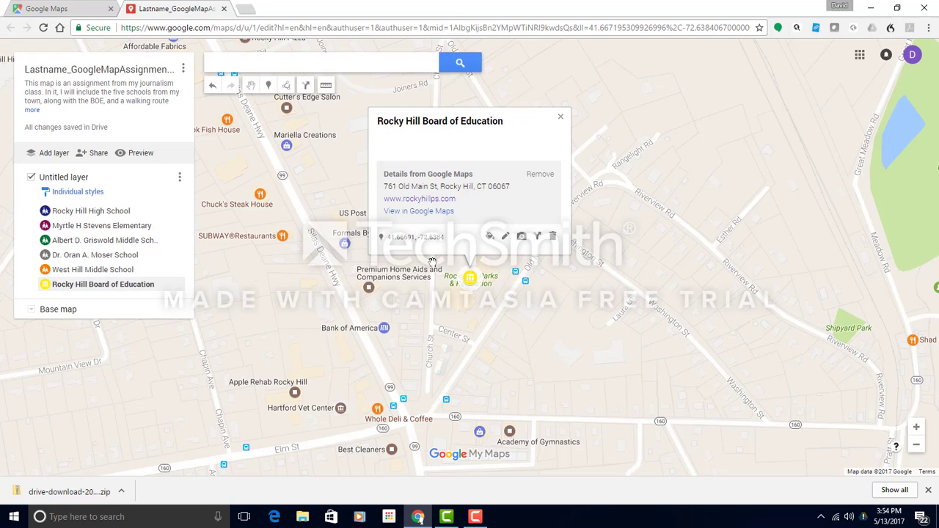
Search Google Image Search for 'Rocky Hill Town Hall' photos for the Board of Education placemark.
{"action": "left_click", "coordinate": [521, 236]}
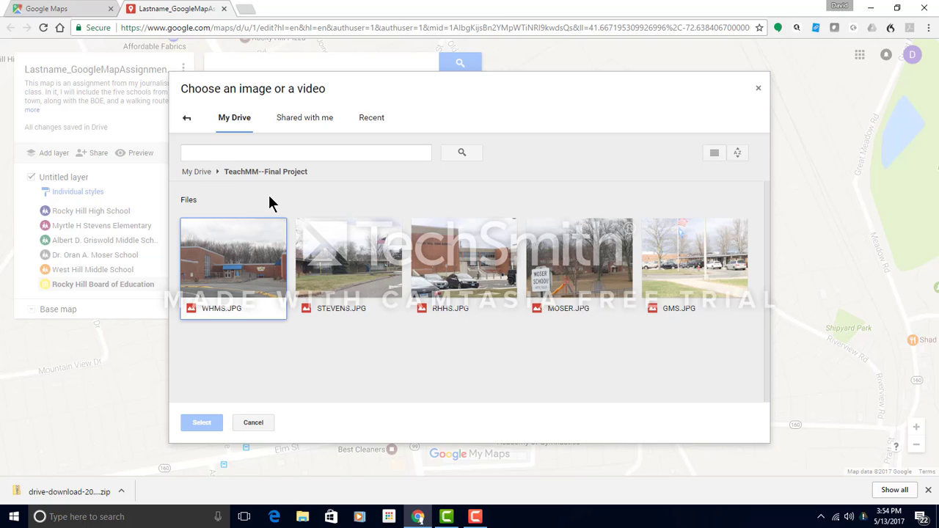
{"action": "left_click", "coordinate": [186, 118]}
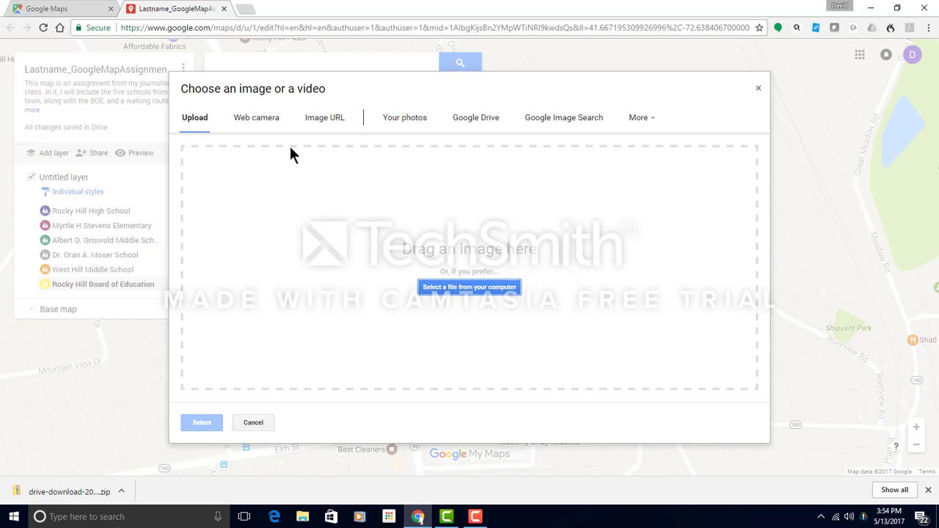
{"action": "left_click", "coordinate": [547, 121]}
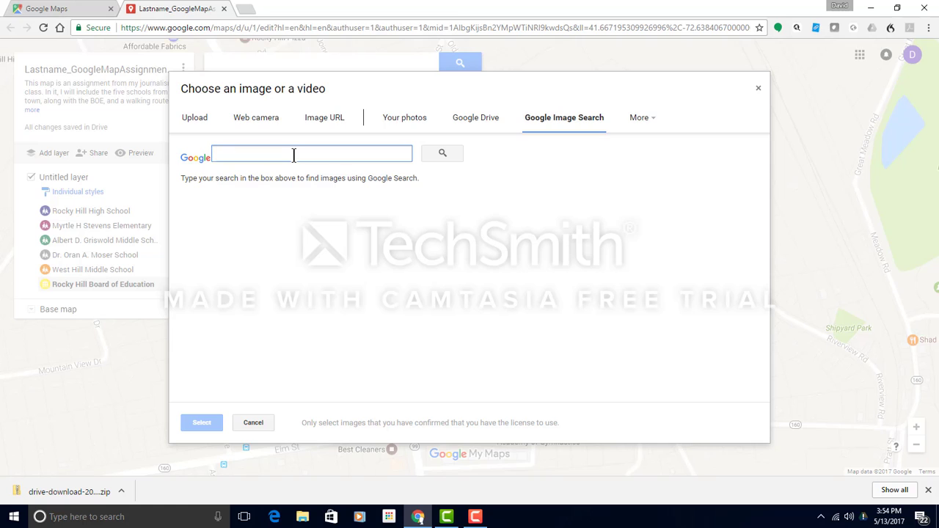
{"action": "type", "text": "Rocky Hill Board of Education"}
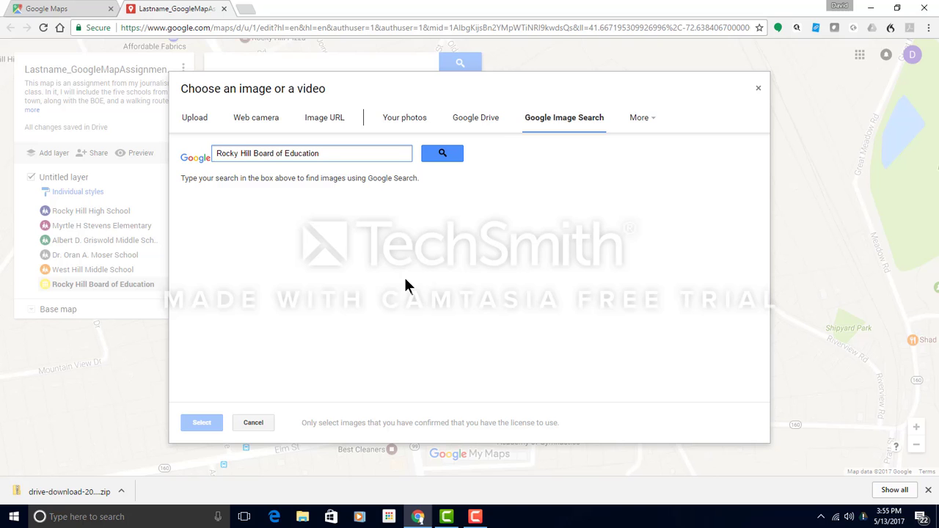
{"action": "left_click", "coordinate": [442, 154]}
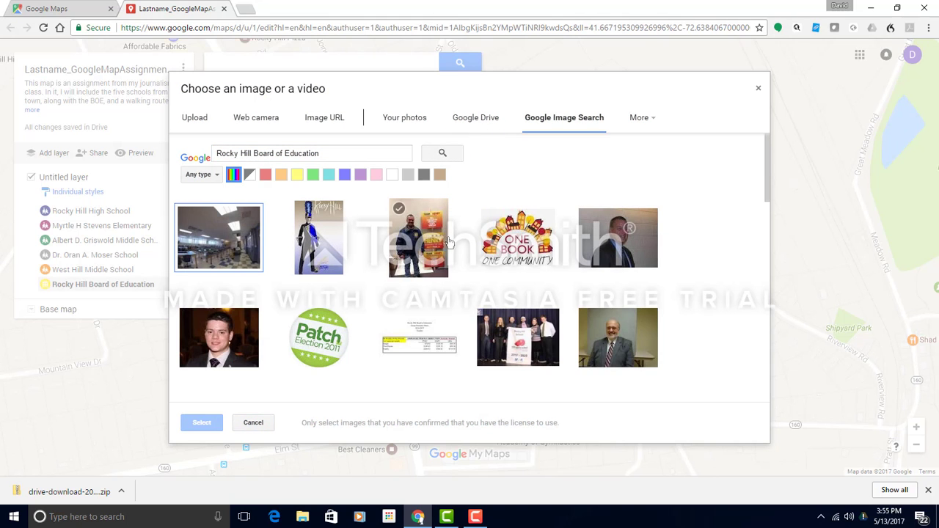
{"action": "scroll", "coordinate": [347, 279], "scroll_direction": "down", "scroll_amount": 5}
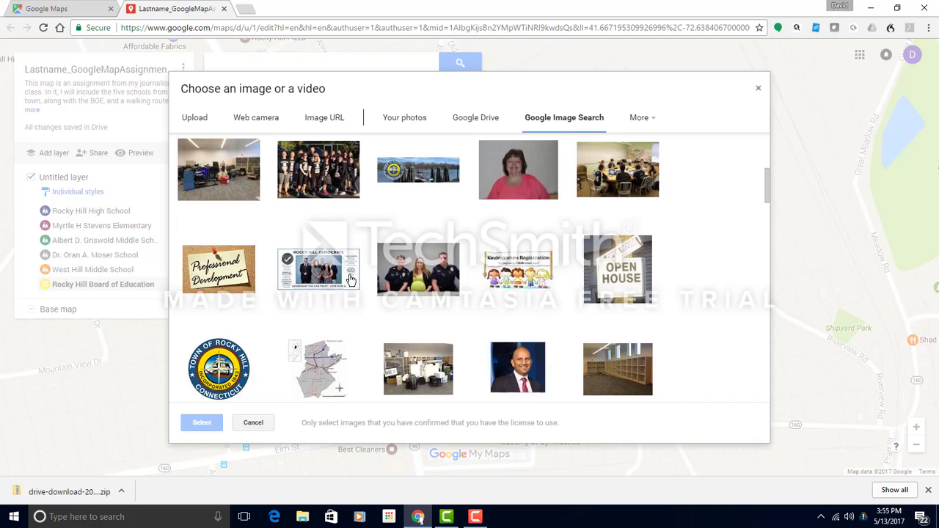
{"action": "scroll", "coordinate": [350, 279], "scroll_direction": "up", "scroll_amount": 5}
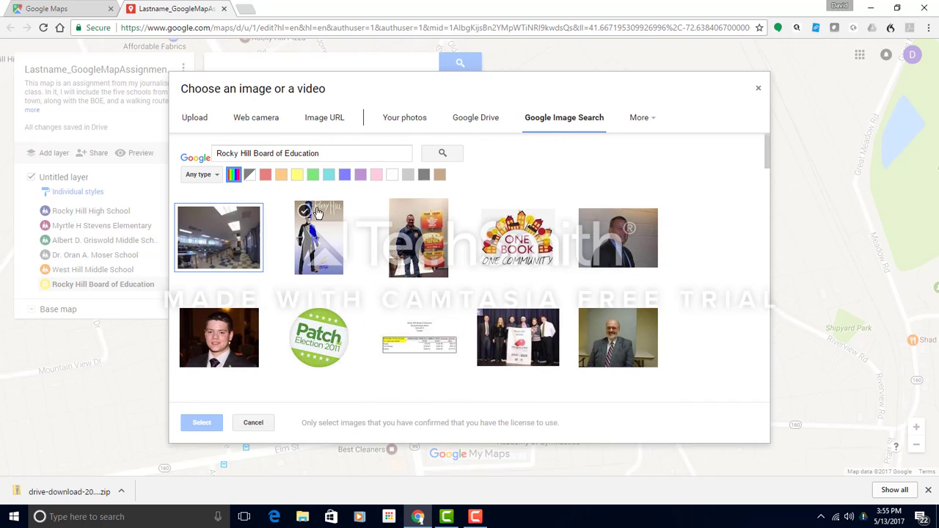
{"action": "left_click", "coordinate": [325, 153]}
{"action": "left_click_drag", "start_coordinate": [325, 153], "coordinate": [253, 154]}
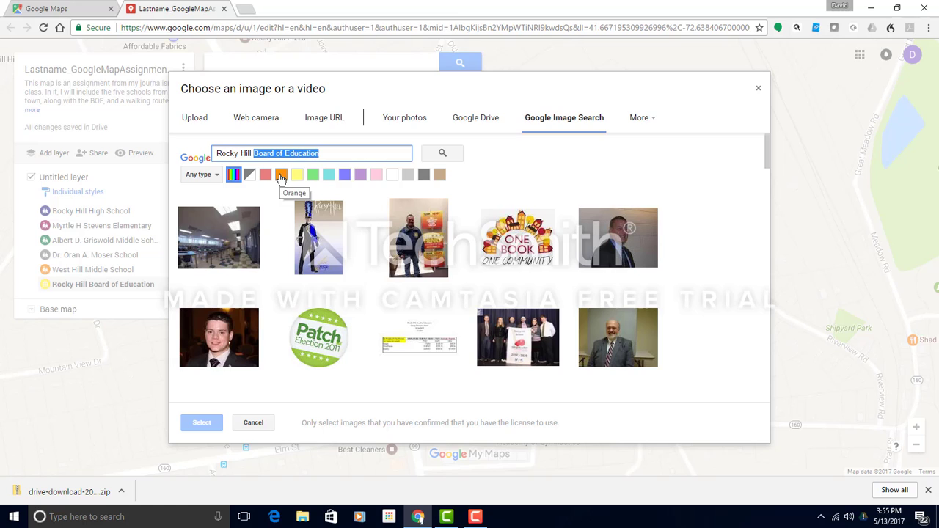
{"action": "type", "text": "Town"}
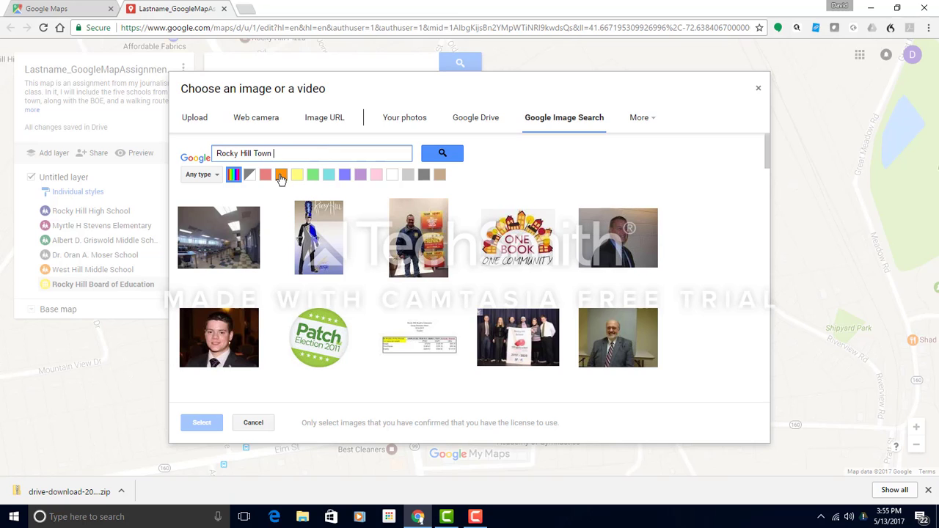
{"action": "type", "text": " Hall"}
{"action": "left_click", "coordinate": [439, 155]}
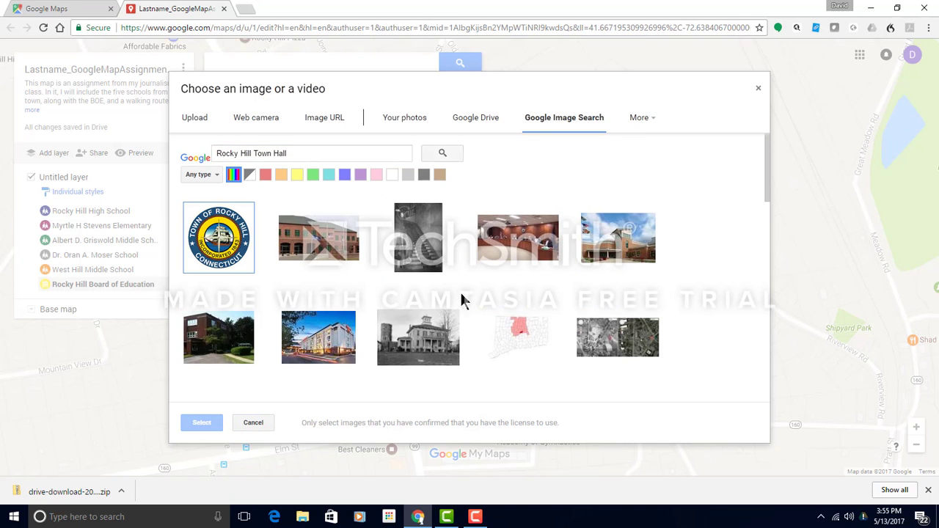
Attach the brick town hall photo, save the placemark, and close its card.
{"action": "left_click", "coordinate": [326, 242]}
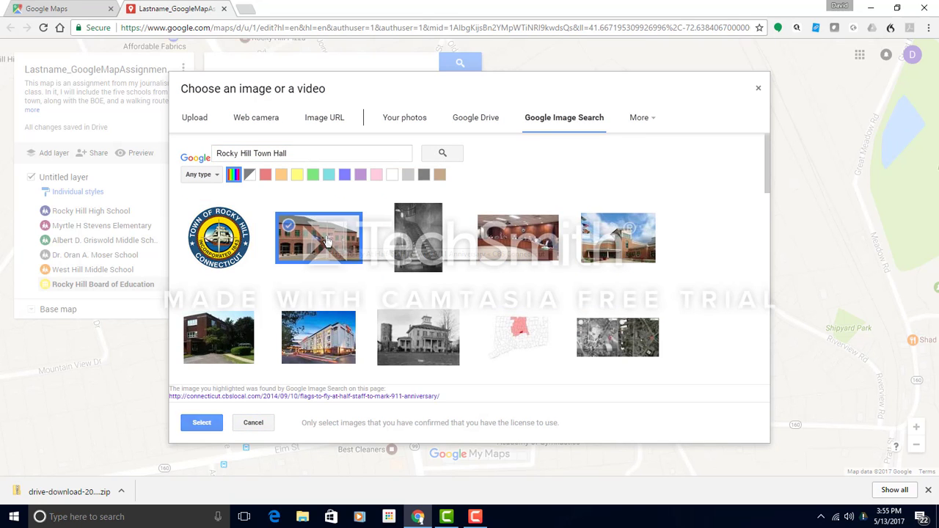
{"action": "left_click", "coordinate": [202, 423]}
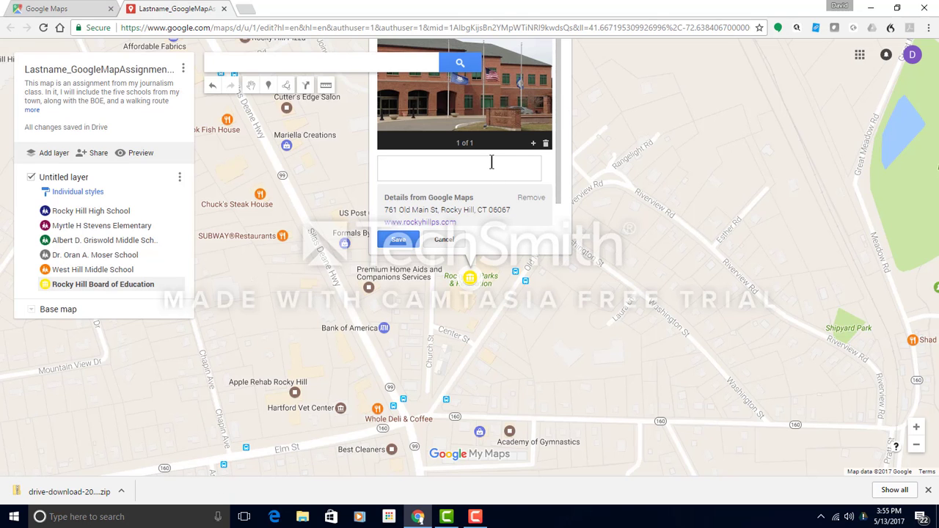
{"action": "left_click", "coordinate": [398, 240]}
{"action": "left_click", "coordinate": [347, 253]}
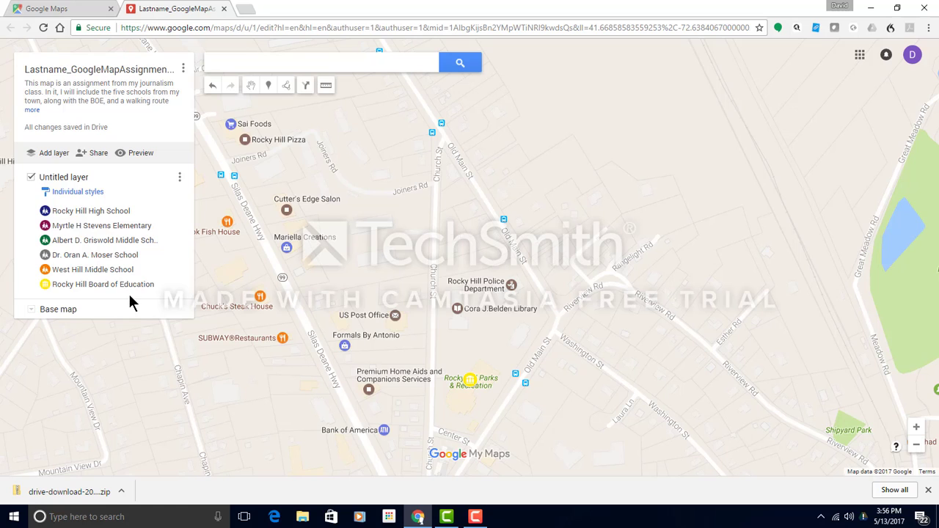
Draw a walking route with Rocky Hill High School as A and the Board of Education as B.
{"action": "left_click", "coordinate": [286, 87]}
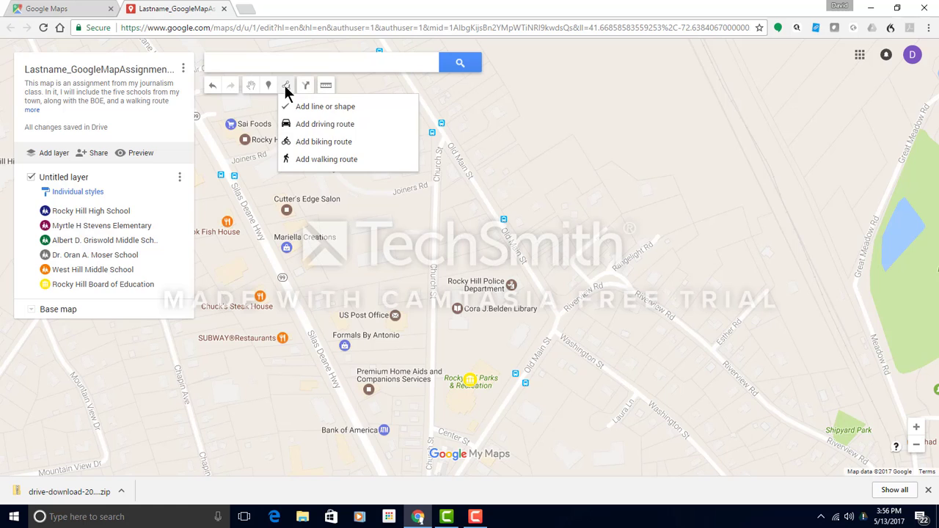
{"action": "left_click", "coordinate": [312, 163]}
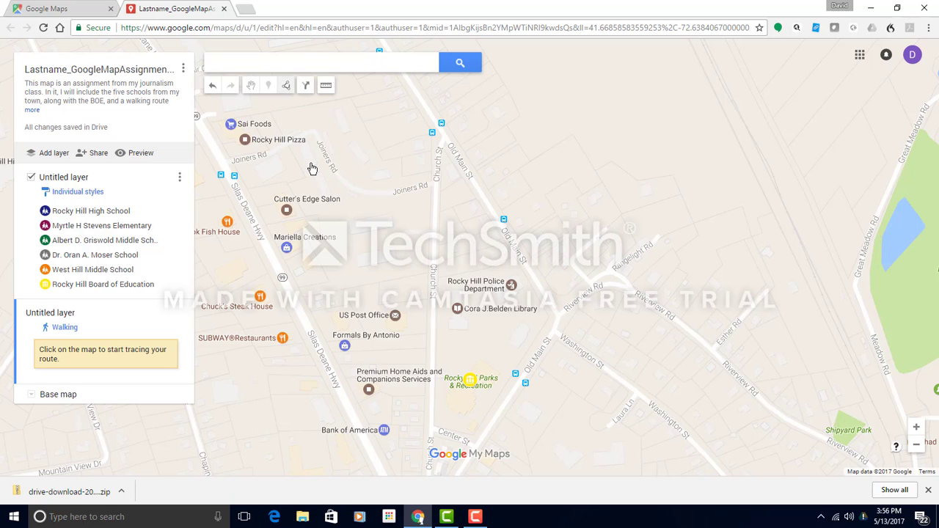
{"action": "left_click", "coordinate": [253, 88]}
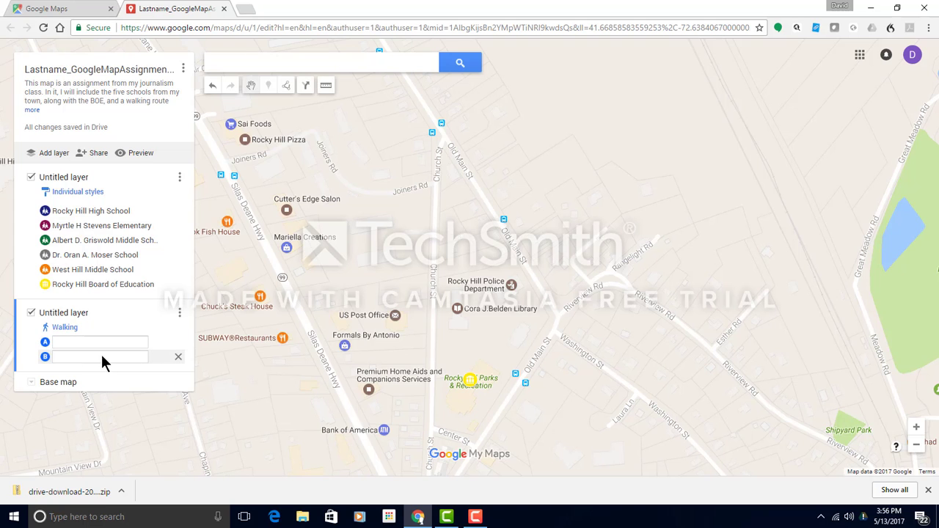
{"action": "left_click_drag", "start_coordinate": [345, 263], "coordinate": [630, 290]}
{"action": "left_click_drag", "start_coordinate": [340, 267], "coordinate": [367, 300]}
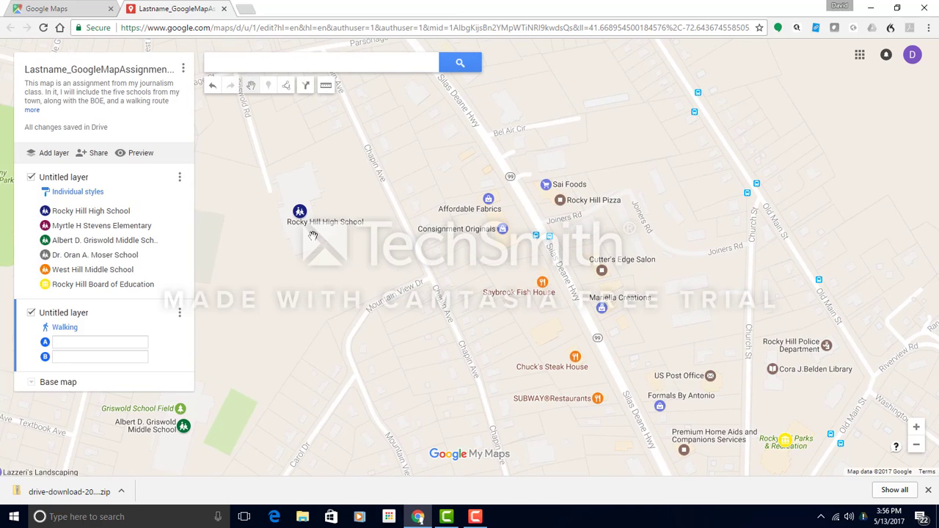
{"action": "left_click", "coordinate": [300, 212]}
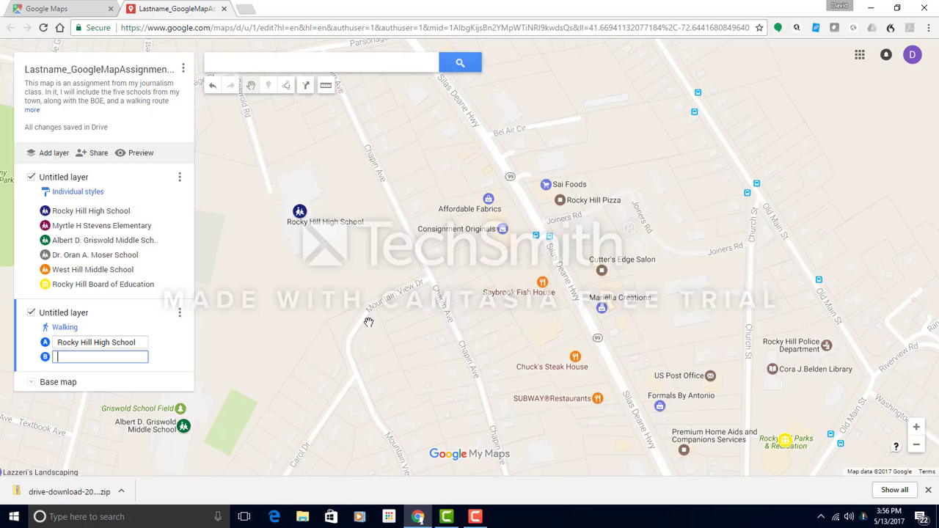
{"action": "left_click_drag", "start_coordinate": [810, 384], "coordinate": [496, 199]}
{"action": "left_click_drag", "start_coordinate": [459, 423], "coordinate": [480, 365]}
{"action": "mouse_move", "coordinate": [532, 403]}
{"action": "left_mouse_down"}
{"action": "mouse_move", "coordinate": [434, 406]}
{"action": "mouse_move", "coordinate": [497, 428]}
{"action": "left_mouse_up"}
{"action": "left_click", "coordinate": [448, 209]}
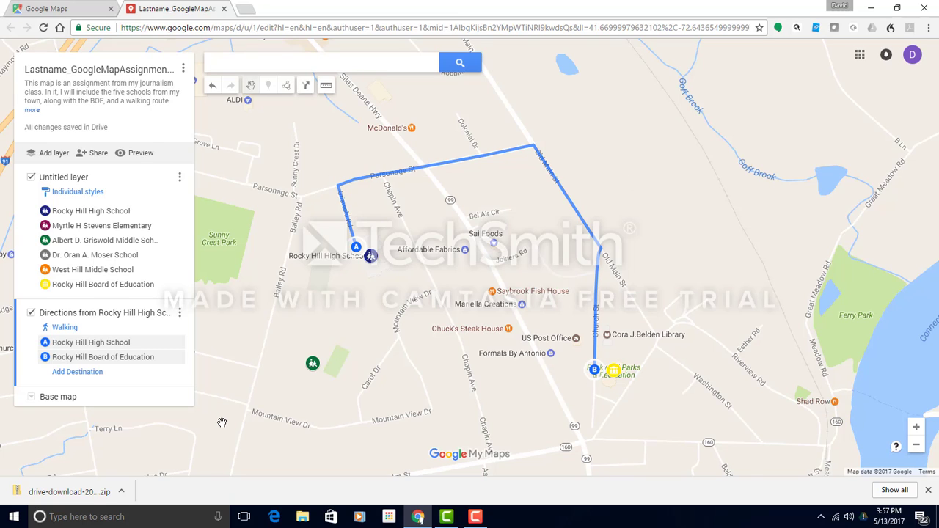
Switch the base map to Satellite and save the first layer's new name, Locations.
{"action": "left_click", "coordinate": [32, 397]}
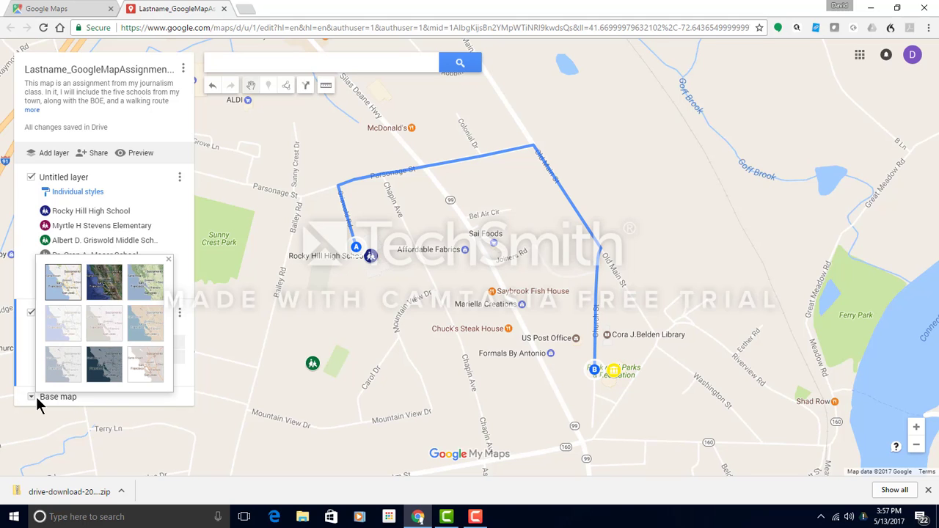
{"action": "left_click", "coordinate": [107, 279]}
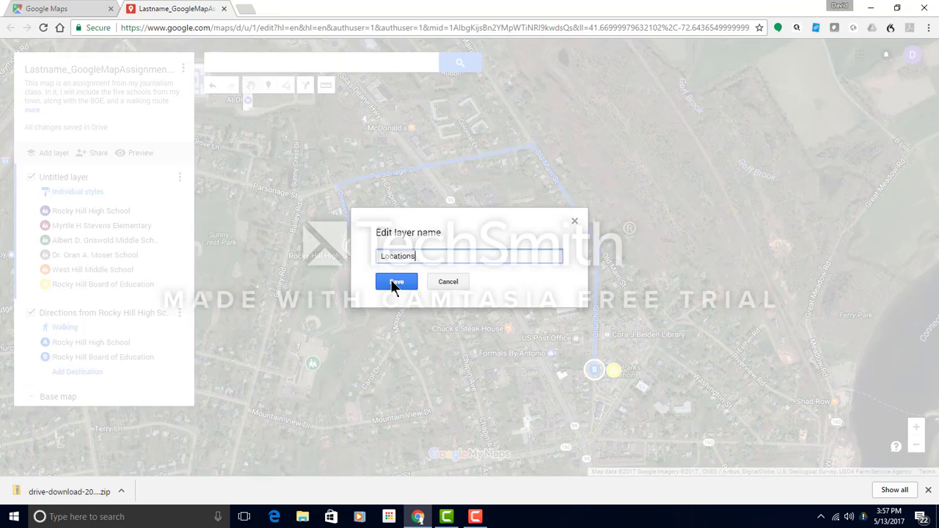
{"action": "left_click", "coordinate": [396, 283]}
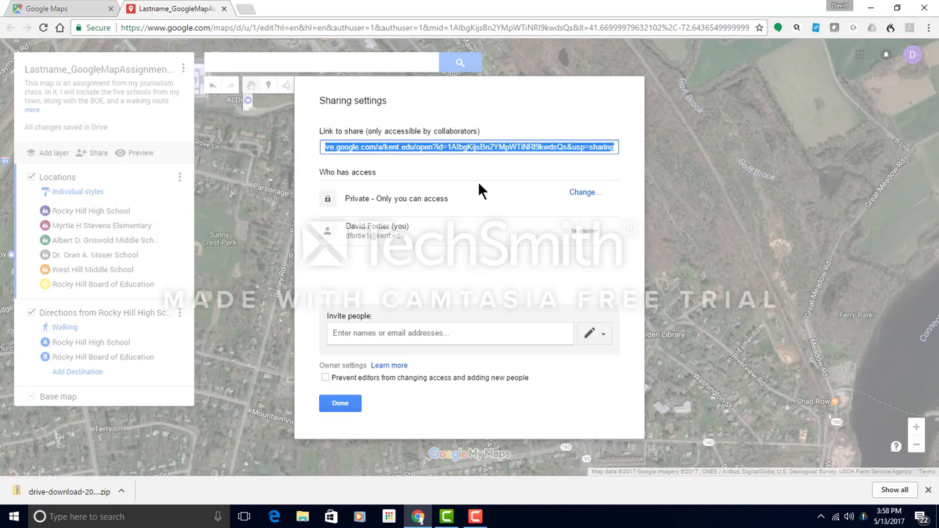
Add a colleague as an invitee to the map with Can view access.
{"action": "left_click", "coordinate": [415, 332]}
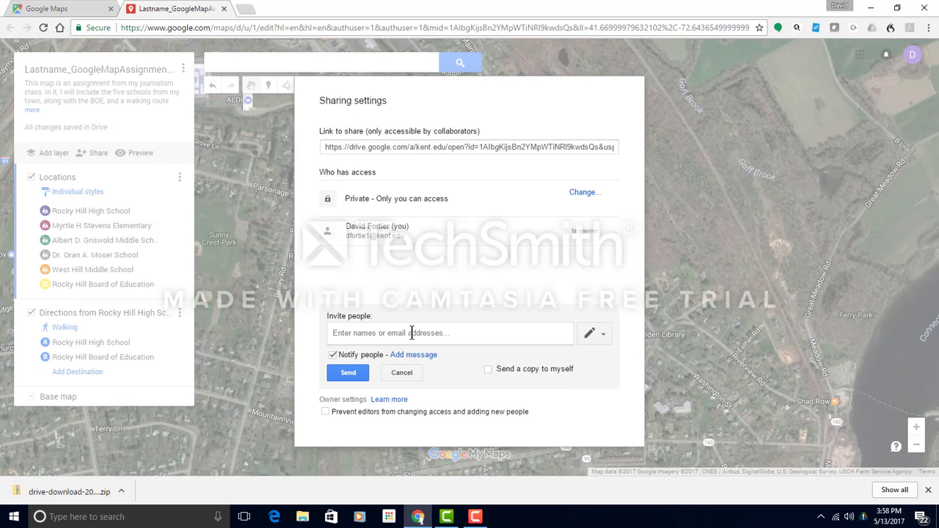
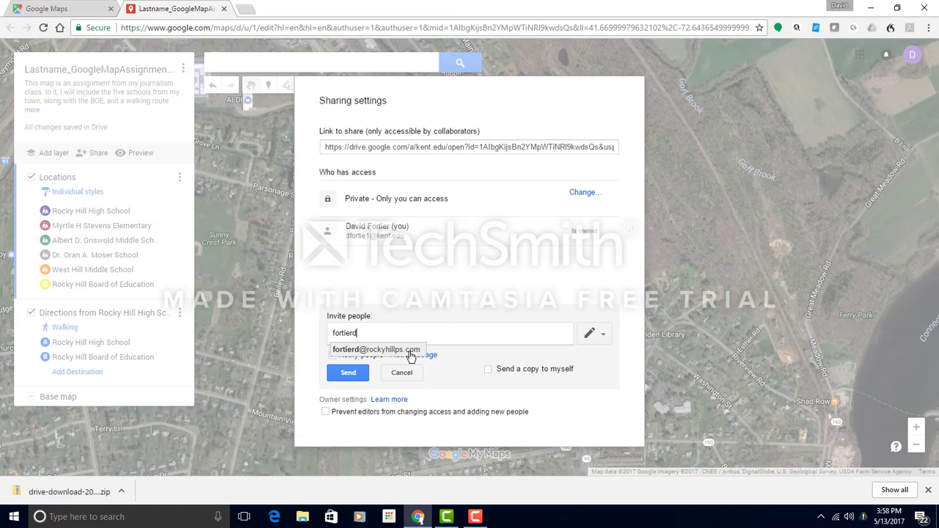
{"action": "left_click", "coordinate": [409, 350]}
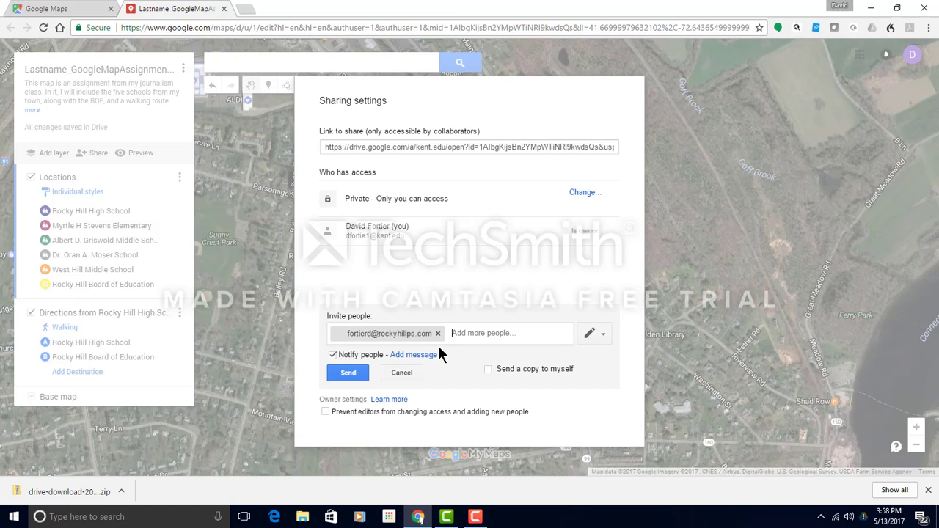
{"action": "left_click", "coordinate": [591, 332]}
{"action": "left_click", "coordinate": [575, 375]}
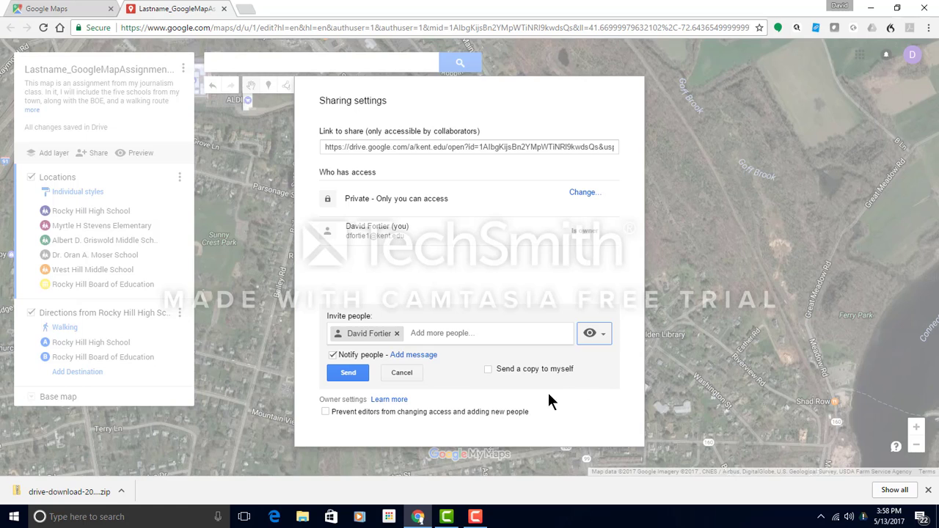
Paste the map's sharing link into the invitation message, send it, and close sharing settings.
{"action": "left_click", "coordinate": [440, 147]}
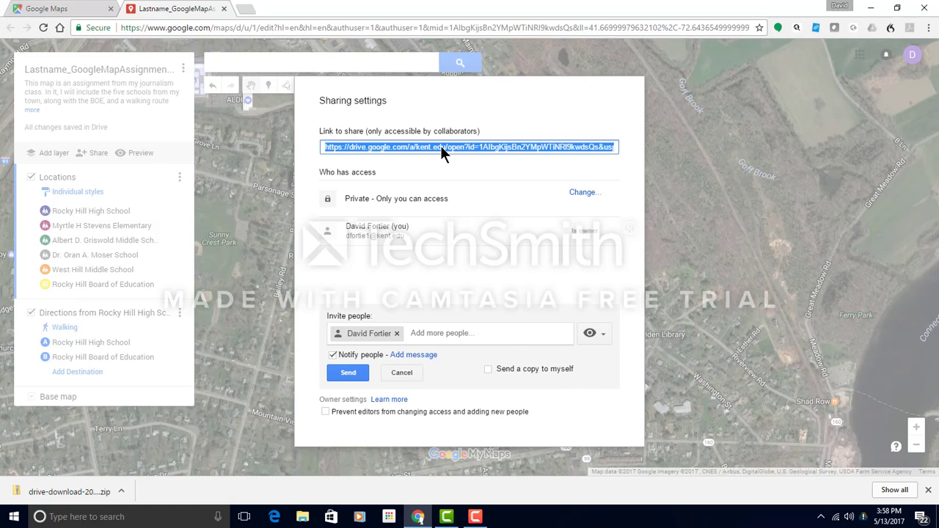
{"action": "right_click", "coordinate": [441, 146]}
{"action": "left_click", "coordinate": [474, 156]}
{"action": "left_click", "coordinate": [425, 355]}
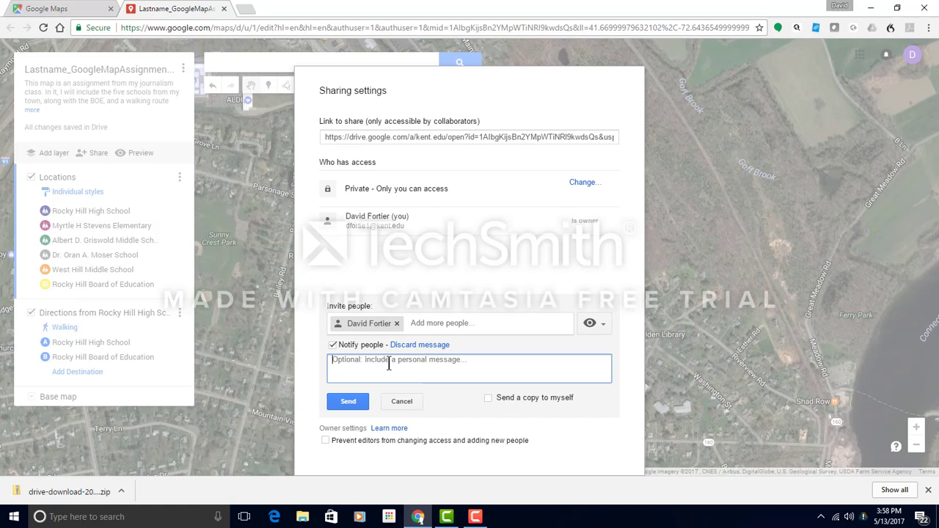
{"action": "right_click", "coordinate": [386, 364]}
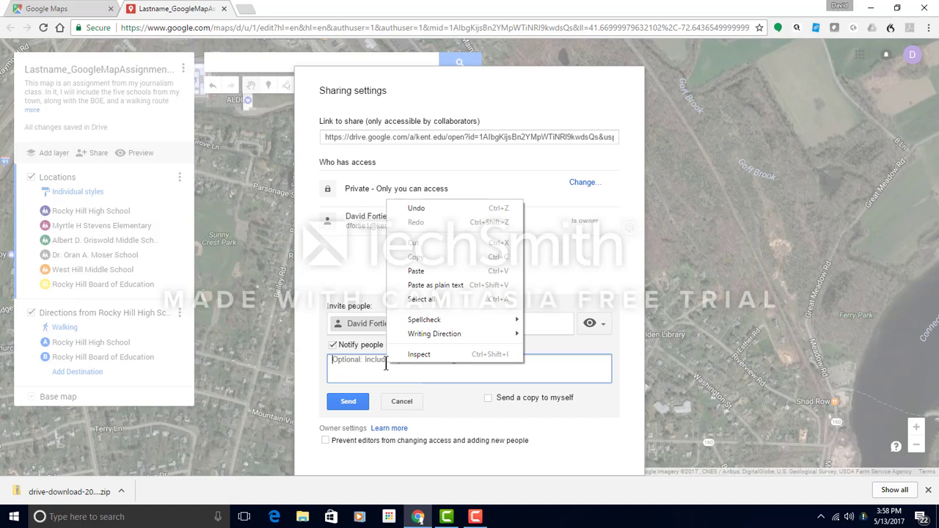
{"action": "left_click", "coordinate": [429, 268]}
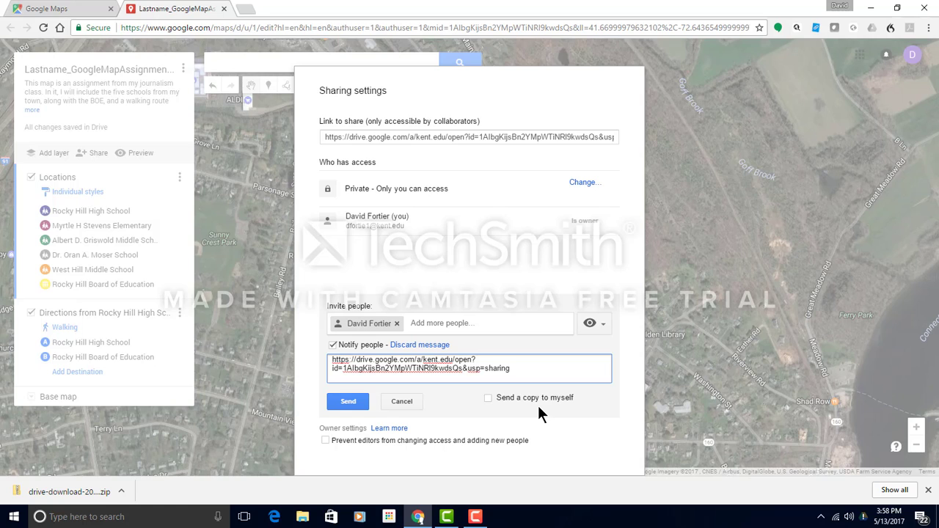
{"action": "key", "text": "Return"}
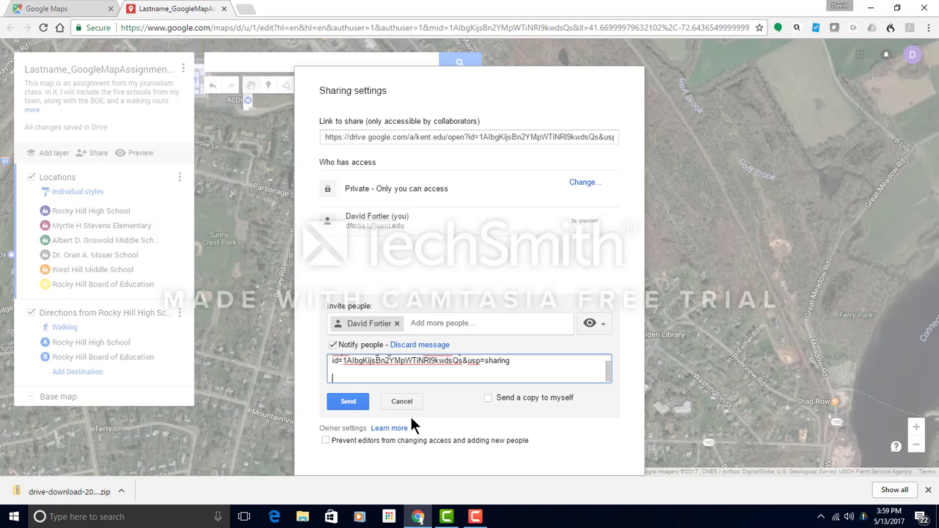
{"action": "left_click", "coordinate": [349, 402]}
{"action": "left_click", "coordinate": [346, 380]}
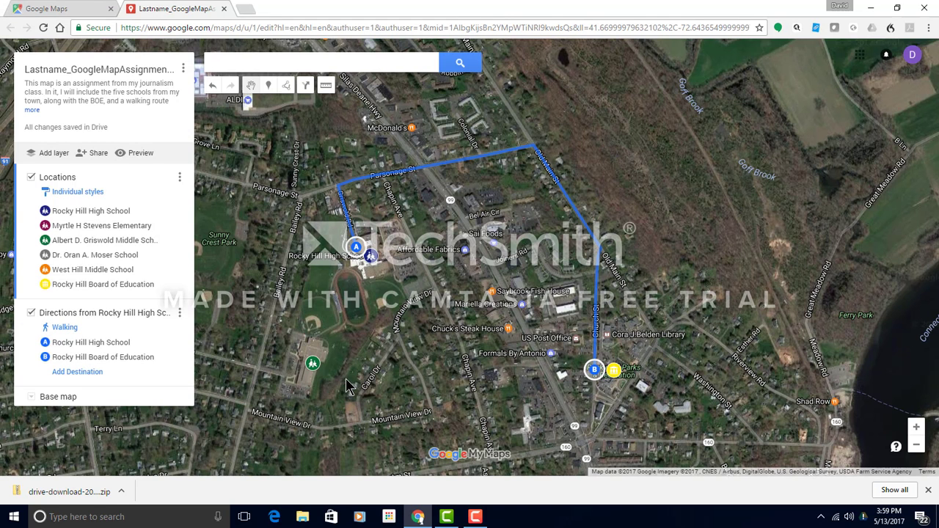